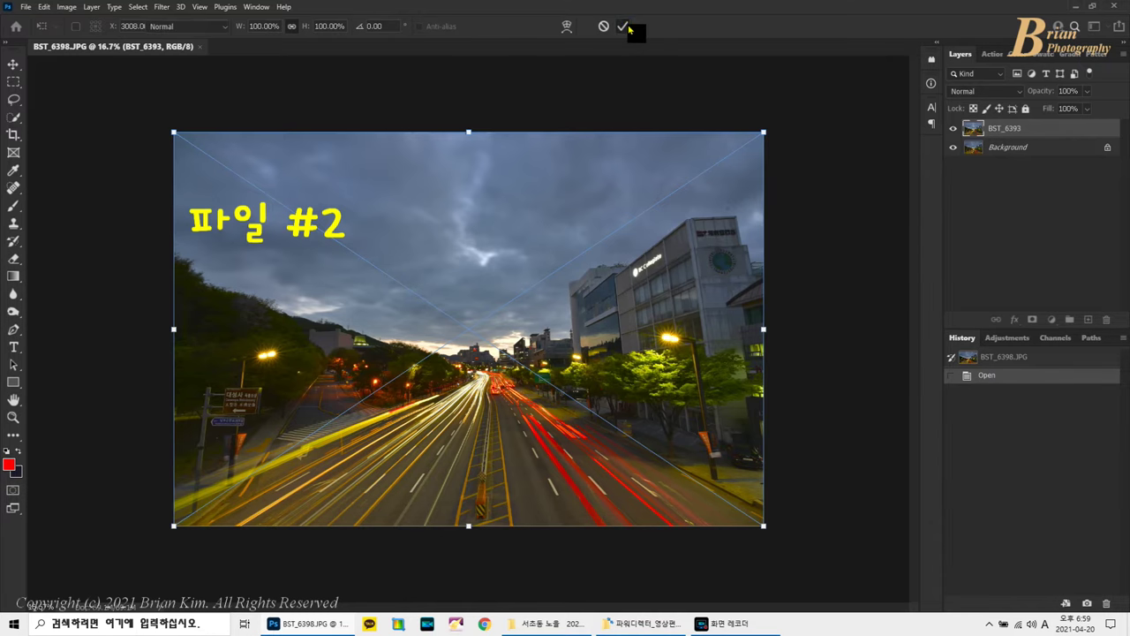
# Step: Add a black mask to the BST_6393 layer and paint white with a 369 px brush over the lower-left road to reveal its light trails
pyautogui.click(1032, 319)
pyautogui.hotkey('ctrl', 'i')
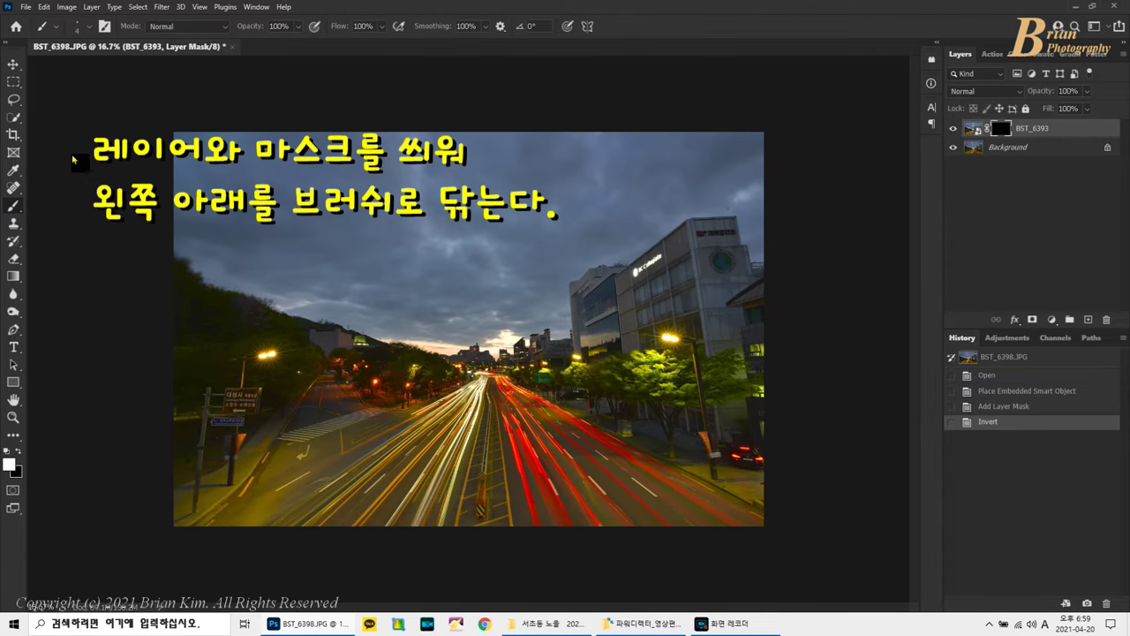
pyautogui.click(77, 31)
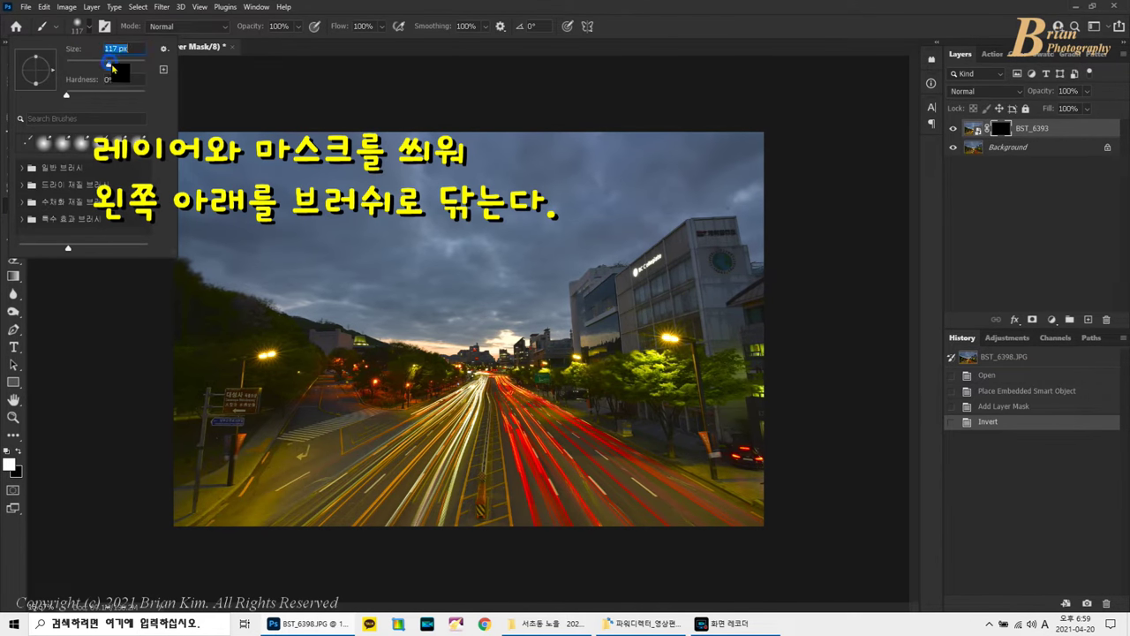
pyautogui.click(97, 289)
pyautogui.moveTo(402, 423)
pyautogui.mouseDown()
pyautogui.moveTo(252, 518)
pyautogui.moveTo(208, 536)
pyautogui.moveTo(386, 429)
pyautogui.moveTo(157, 532)
pyautogui.mouseUp()
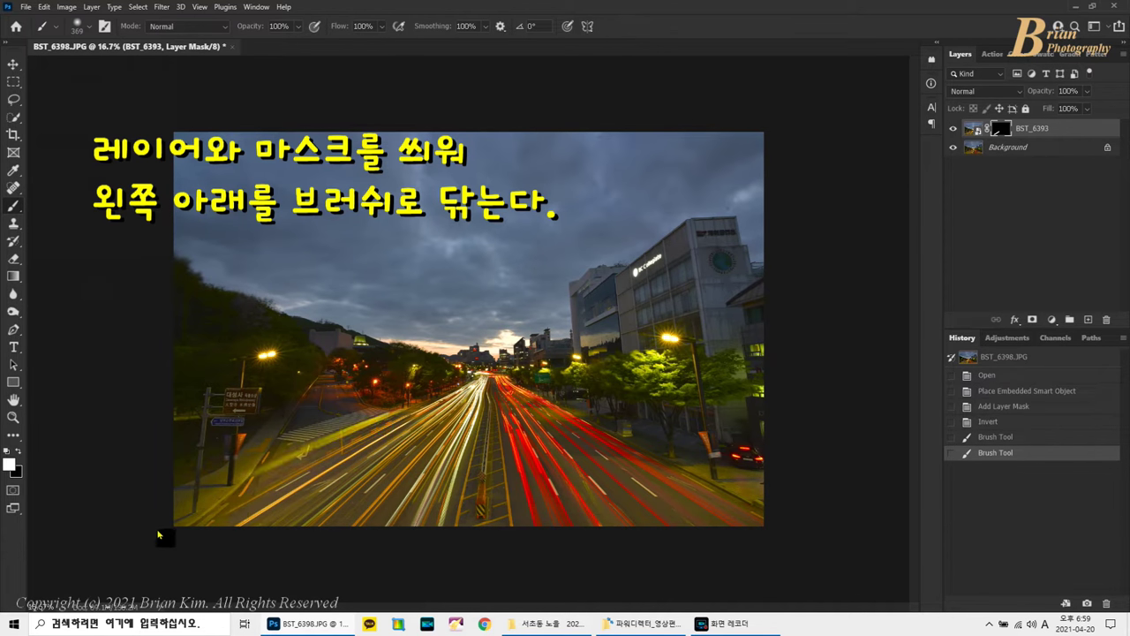
pyautogui.moveTo(370, 470)
pyautogui.mouseDown()
pyautogui.moveTo(217, 560)
pyautogui.moveTo(265, 528)
pyautogui.moveTo(247, 521)
pyautogui.mouseUp()
pyautogui.moveTo(351, 479)
pyautogui.mouseDown()
pyautogui.moveTo(243, 548)
pyautogui.moveTo(251, 508)
pyautogui.moveTo(167, 527)
pyautogui.moveTo(174, 517)
pyautogui.mouseUp()
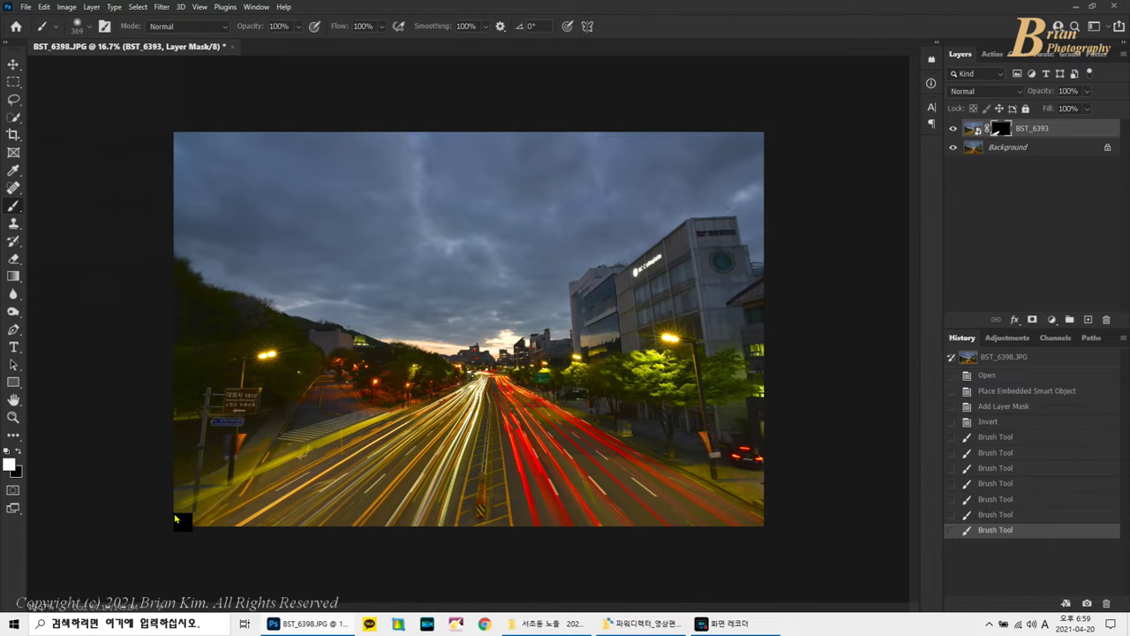
# Step: On a duplicate of the merged image, apply Camera Raw with Exposure +0.80, Shadows +86, Vibrance +12 and Saturation +19
pyautogui.click(976, 130)
pyautogui.hotkey('ctrl', 'j')
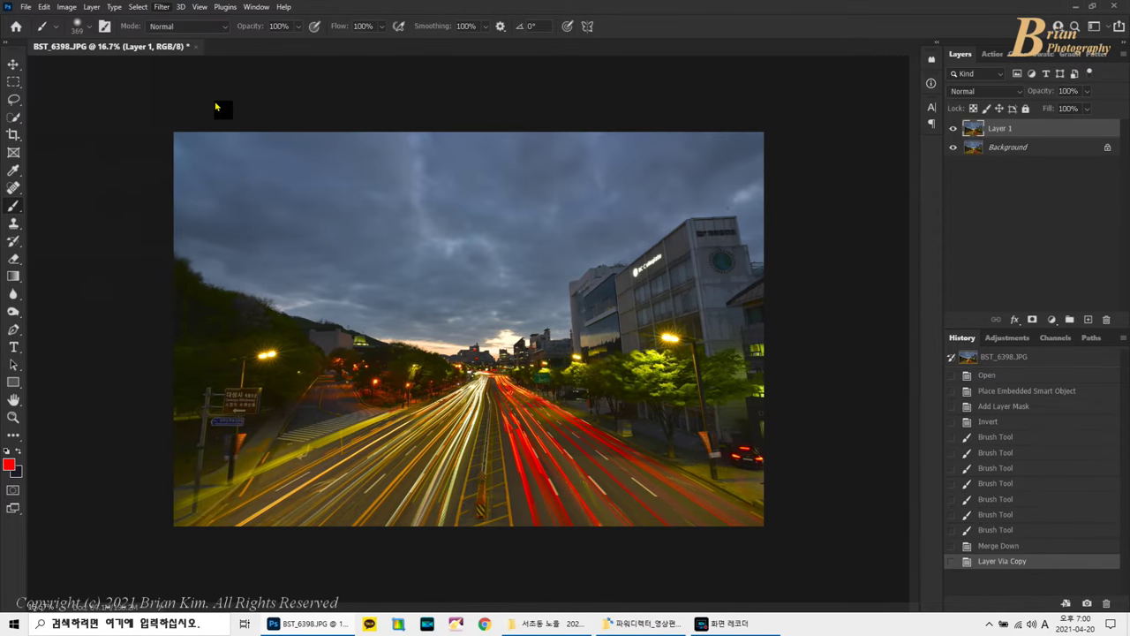
pyautogui.hotkey('ctrl', 'shift', 'a')
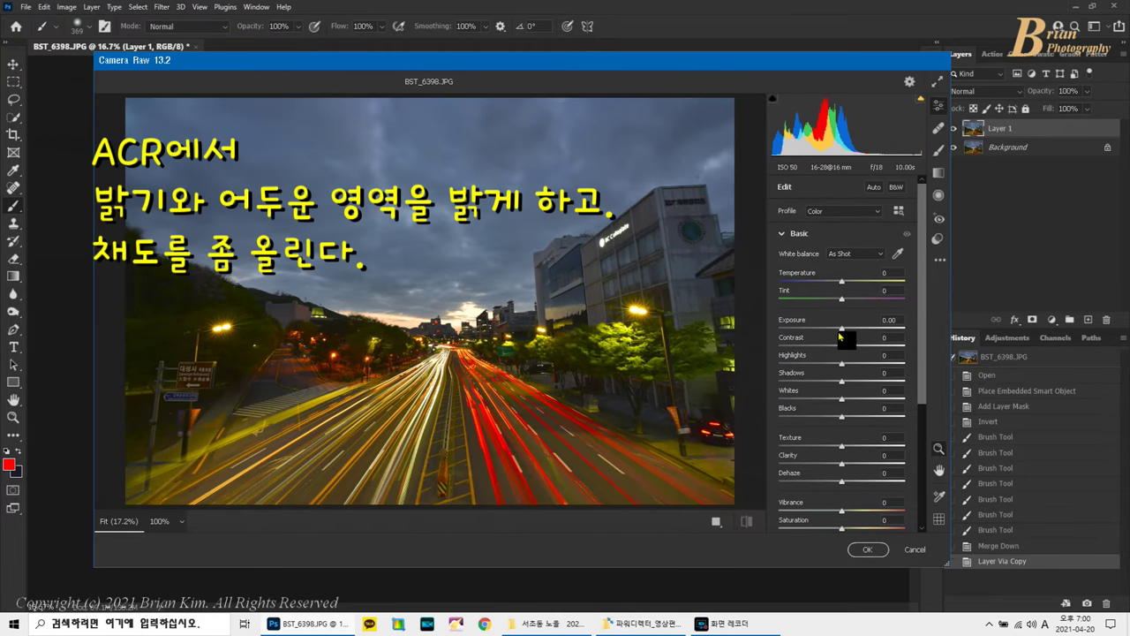
pyautogui.moveTo(845, 335); pyautogui.dragTo(853, 335)
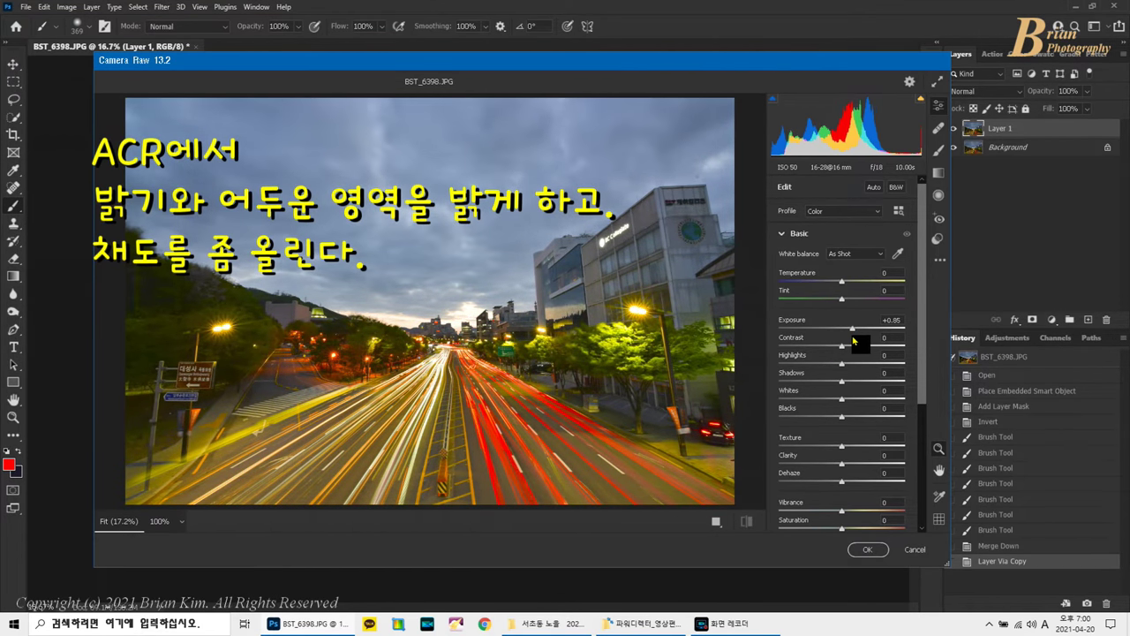
pyautogui.moveTo(862, 386); pyautogui.dragTo(895, 390)
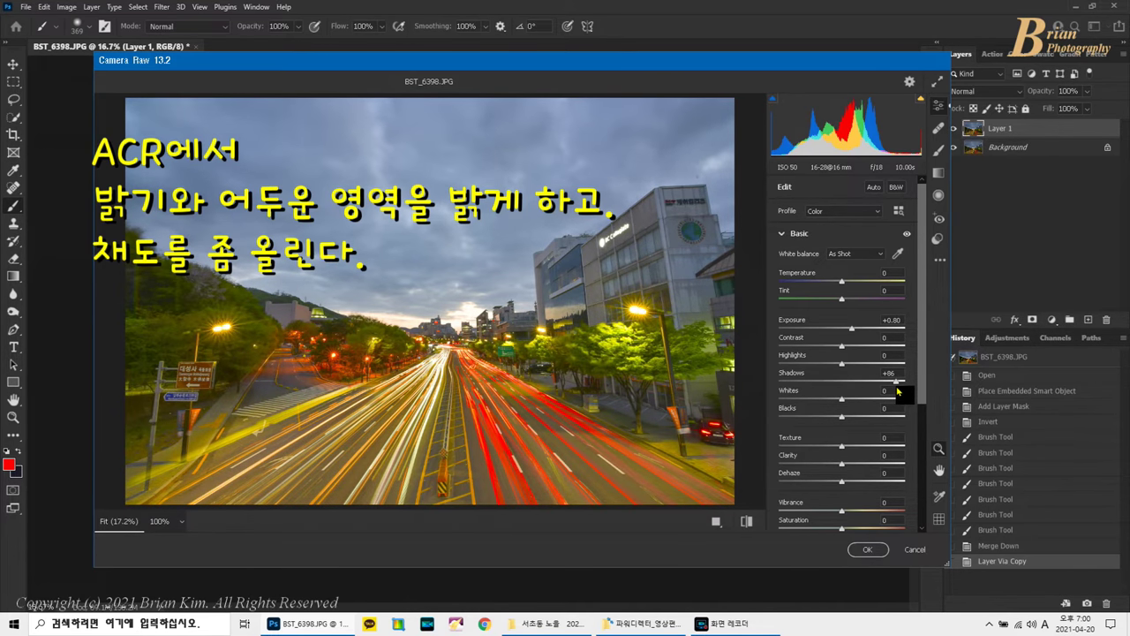
pyautogui.moveTo(858, 533); pyautogui.dragTo(855, 530)
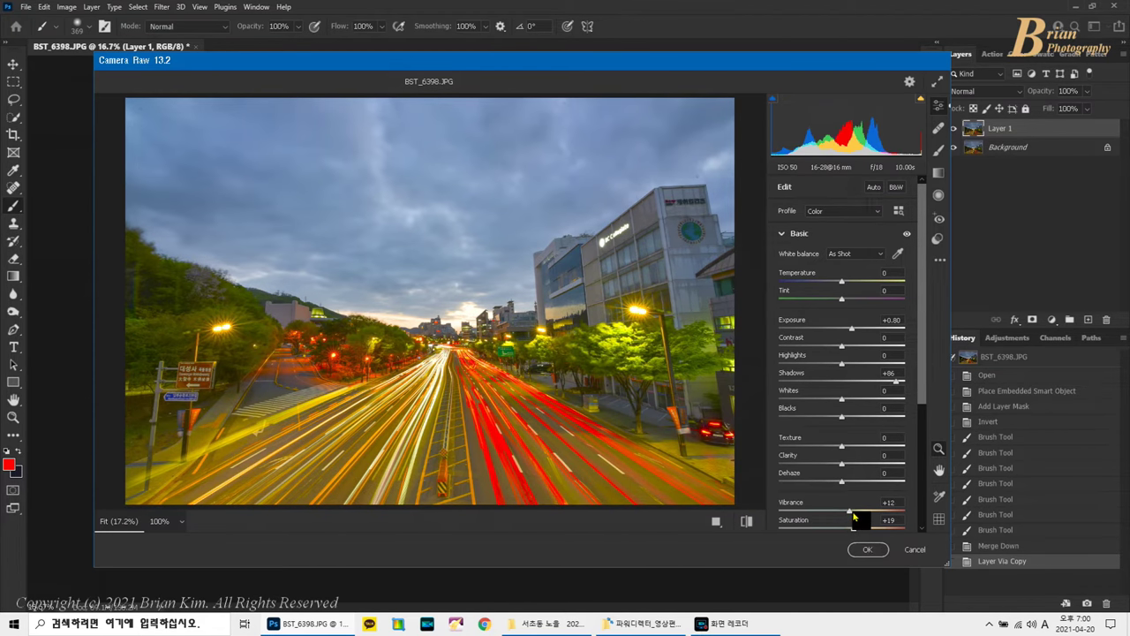
pyautogui.click(868, 550)
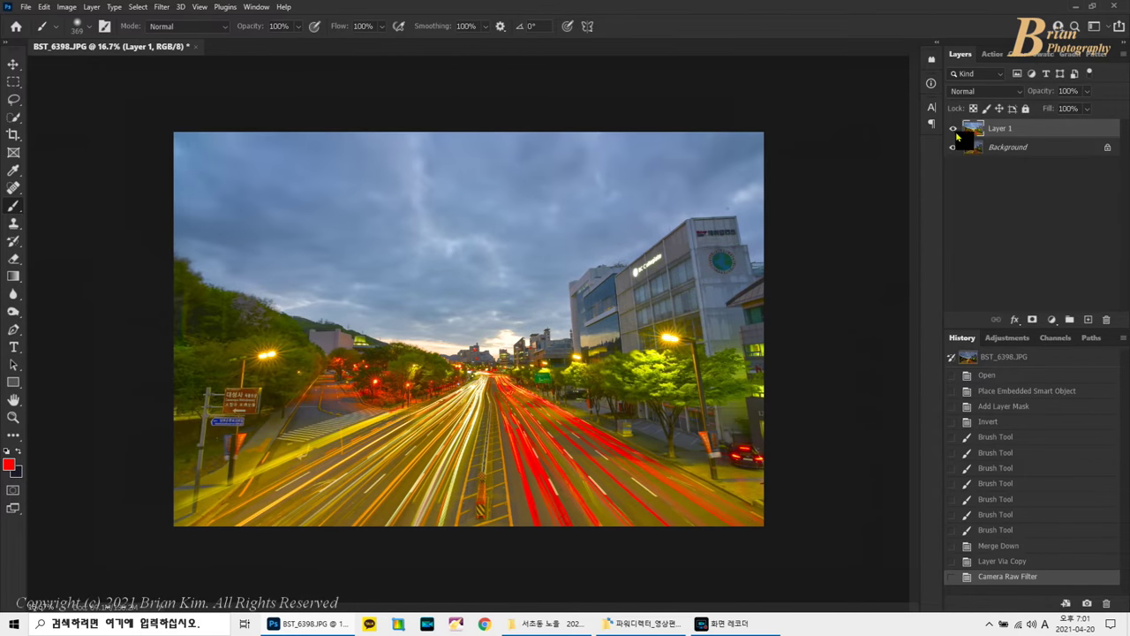
# Step: Compare the image with and without the Camera Raw layer, and merge that layer into the background
pyautogui.click(955, 131)
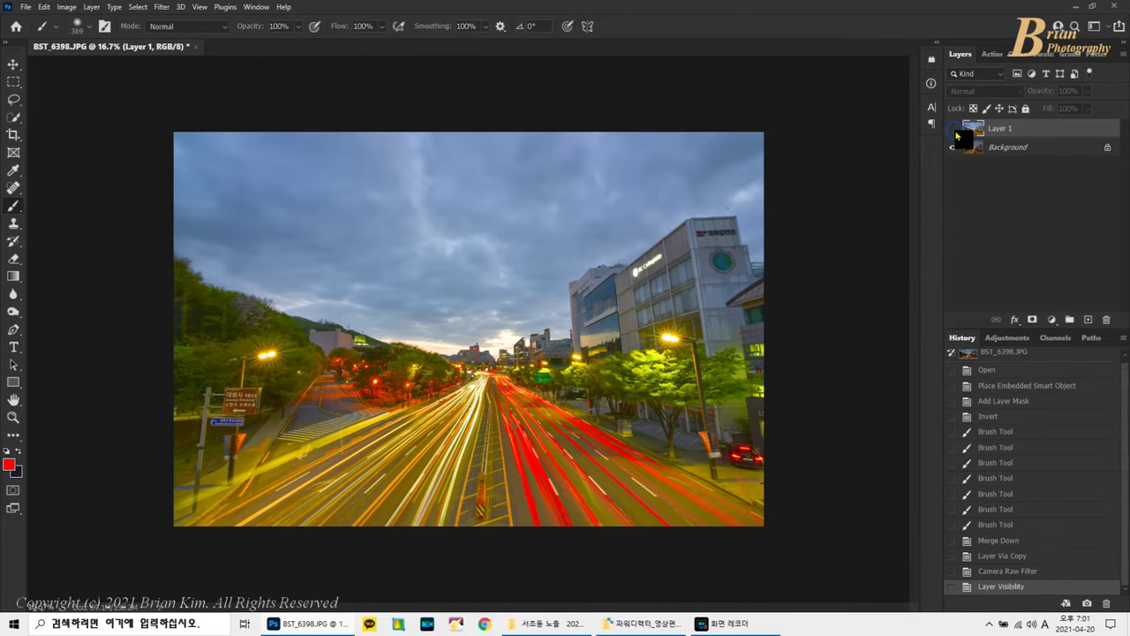
pyautogui.click(954, 131)
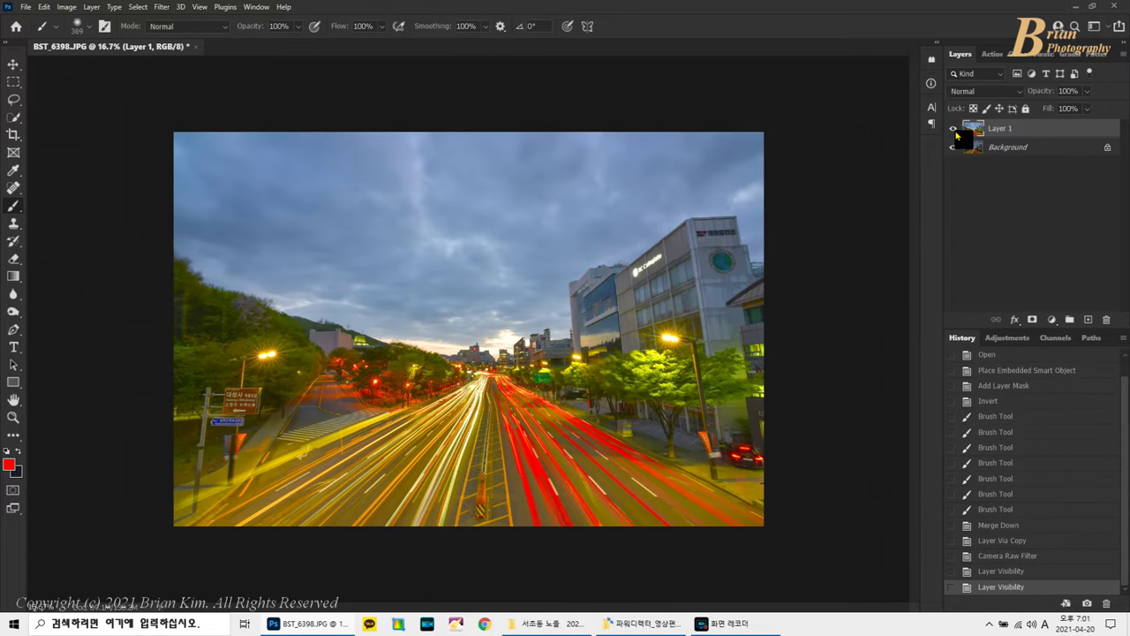
pyautogui.hotkey('ctrl', 'e')
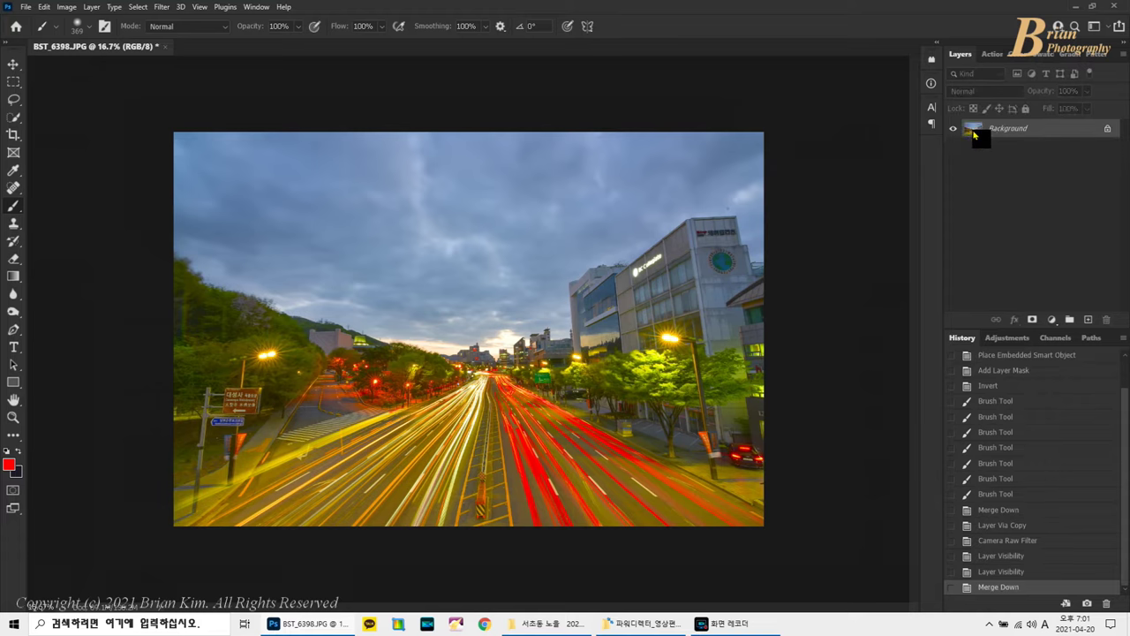
# Step: Apply a Curves adjustment to a duplicate of the background, raising the highlights and slightly lowering the shadows into an S-curve
pyautogui.hotkey('ctrl', 'j')
pyautogui.hotkey('ctrl', 'm')
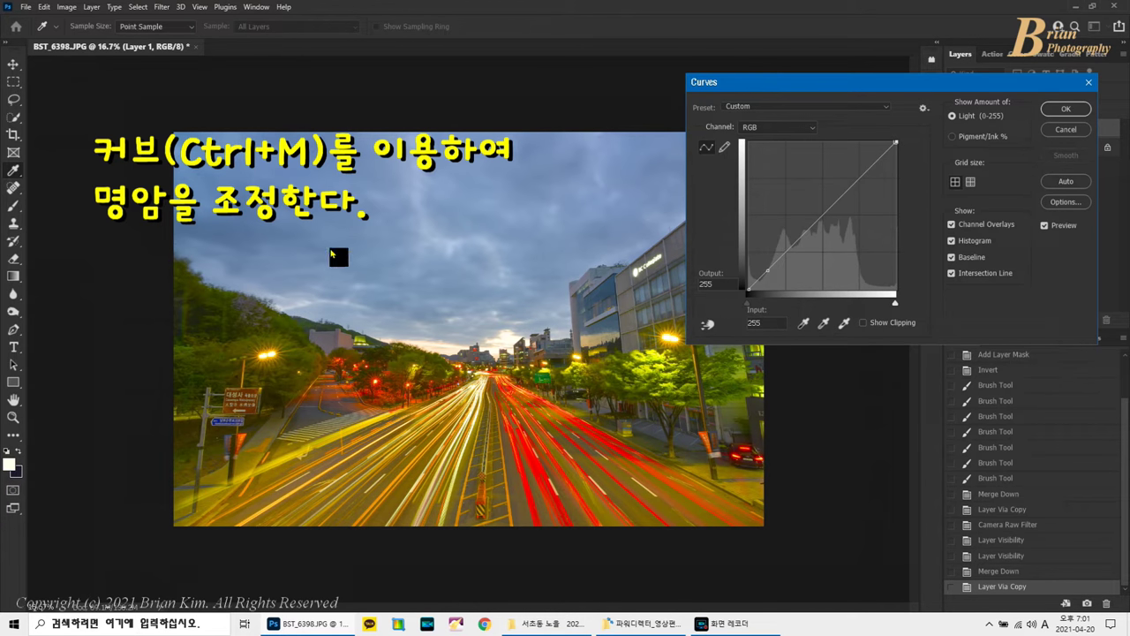
pyautogui.click(497, 417)
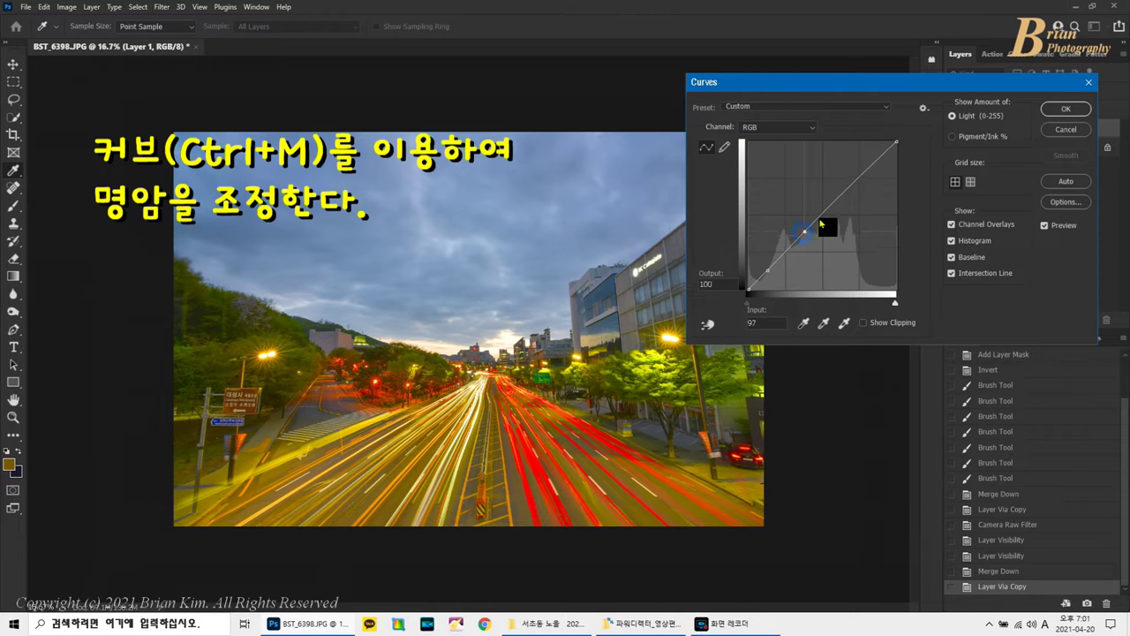
pyautogui.moveTo(853, 179); pyautogui.dragTo(853, 168)
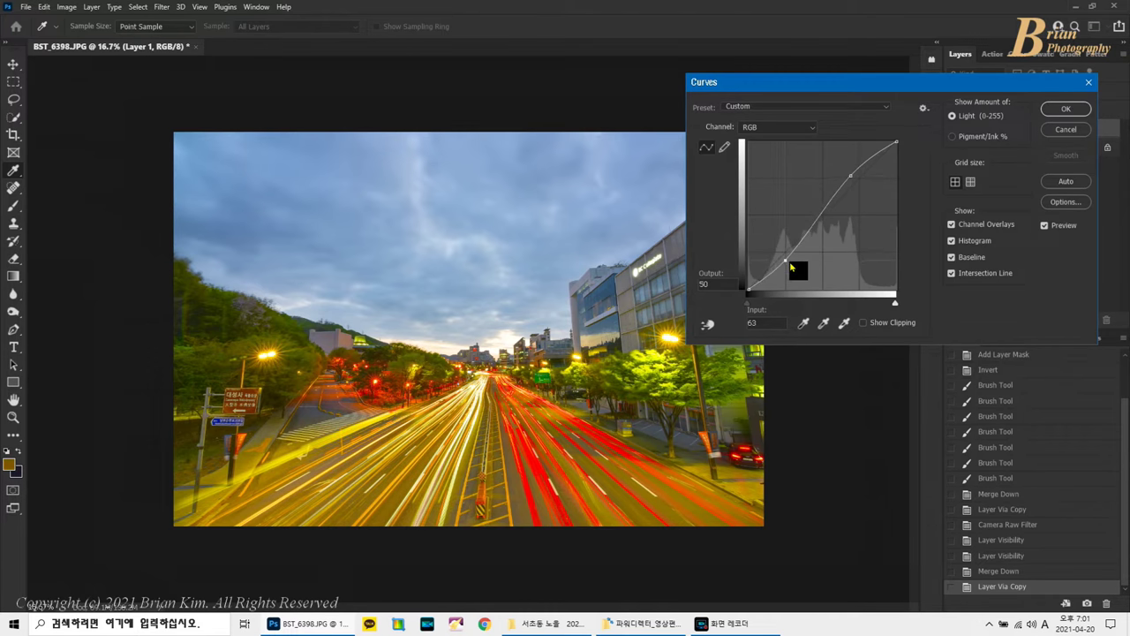
pyautogui.moveTo(787, 263); pyautogui.dragTo(789, 264)
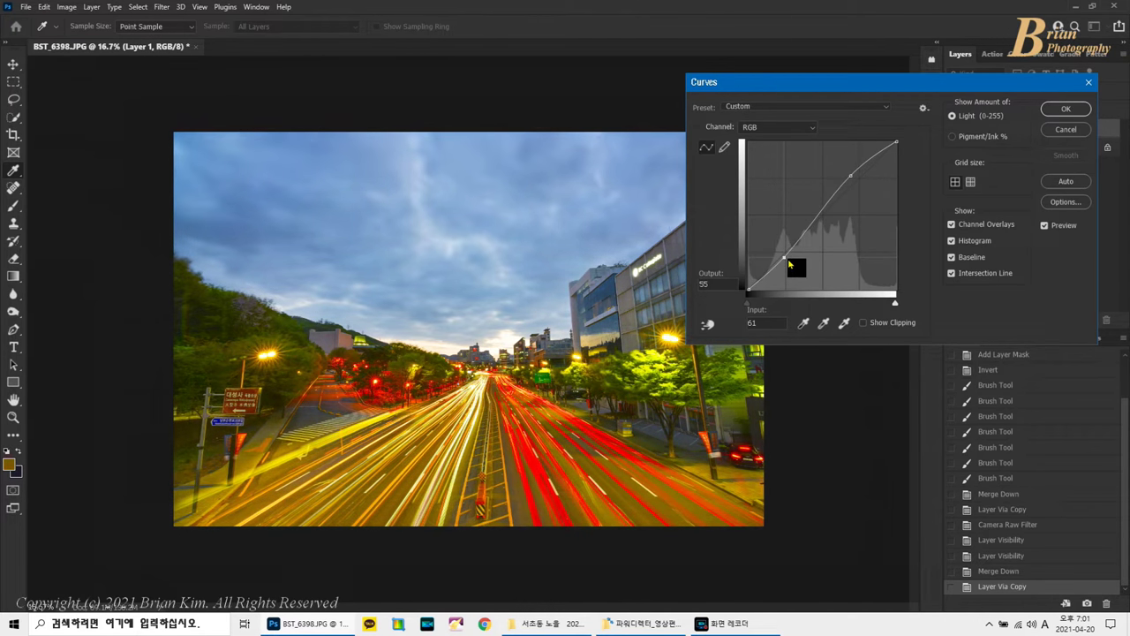
pyautogui.moveTo(791, 265); pyautogui.dragTo(787, 263)
pyautogui.click(1066, 109)
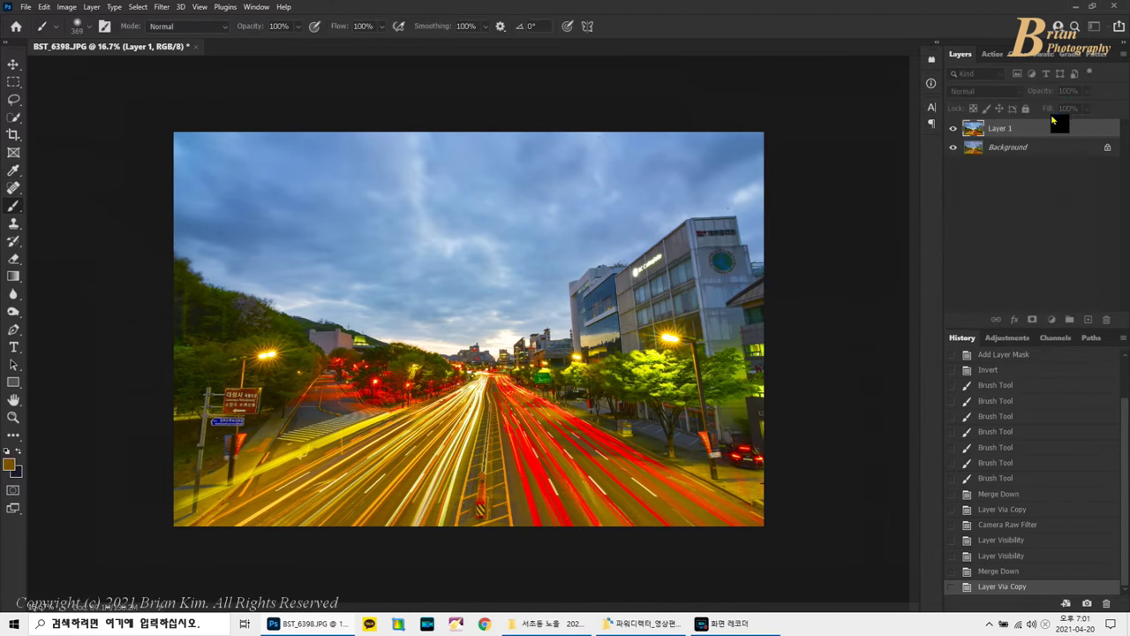
# Step: Compare the image with and without the Curves-adjusted layer
pyautogui.click(953, 130)
pyautogui.click(952, 131)
pyautogui.click(953, 129)
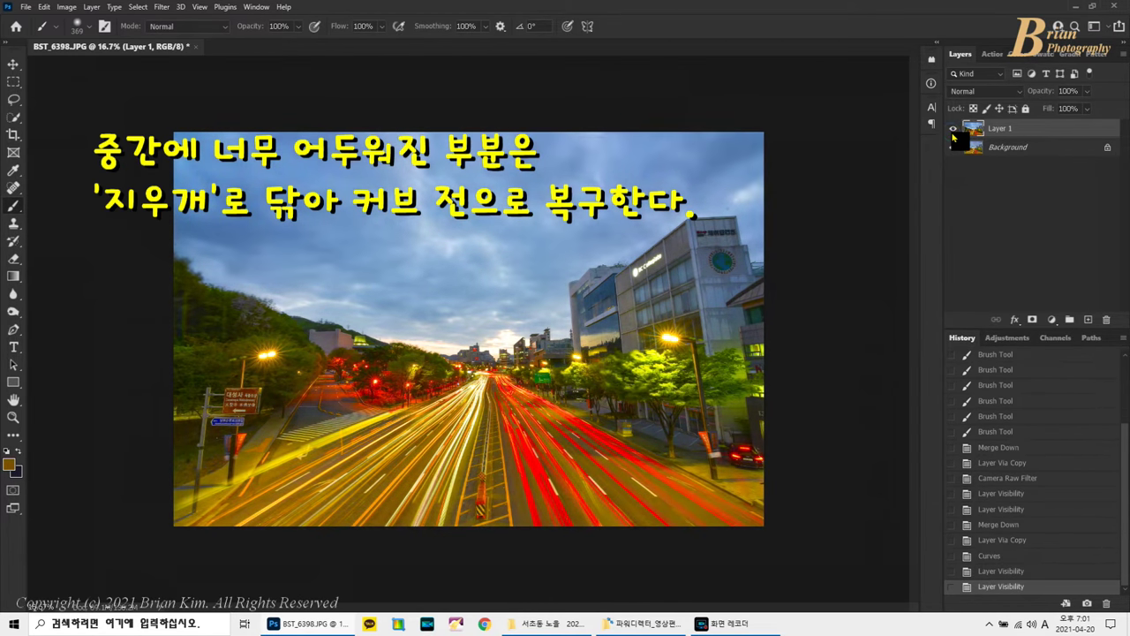
# Step: Erase the Curves layer over the darkened trees on both sides of the road and the right edge of the buildings
pyautogui.click(13, 258)
pyautogui.moveTo(241, 354)
pyautogui.mouseDown()
pyautogui.moveTo(371, 380)
pyautogui.moveTo(319, 391)
pyautogui.moveTo(340, 380)
pyautogui.moveTo(278, 418)
pyautogui.moveTo(232, 361)
pyautogui.moveTo(475, 376)
pyautogui.mouseUp()
pyautogui.moveTo(564, 371)
pyautogui.mouseDown()
pyautogui.moveTo(620, 318)
pyautogui.moveTo(624, 384)
pyautogui.moveTo(643, 423)
pyautogui.mouseUp()
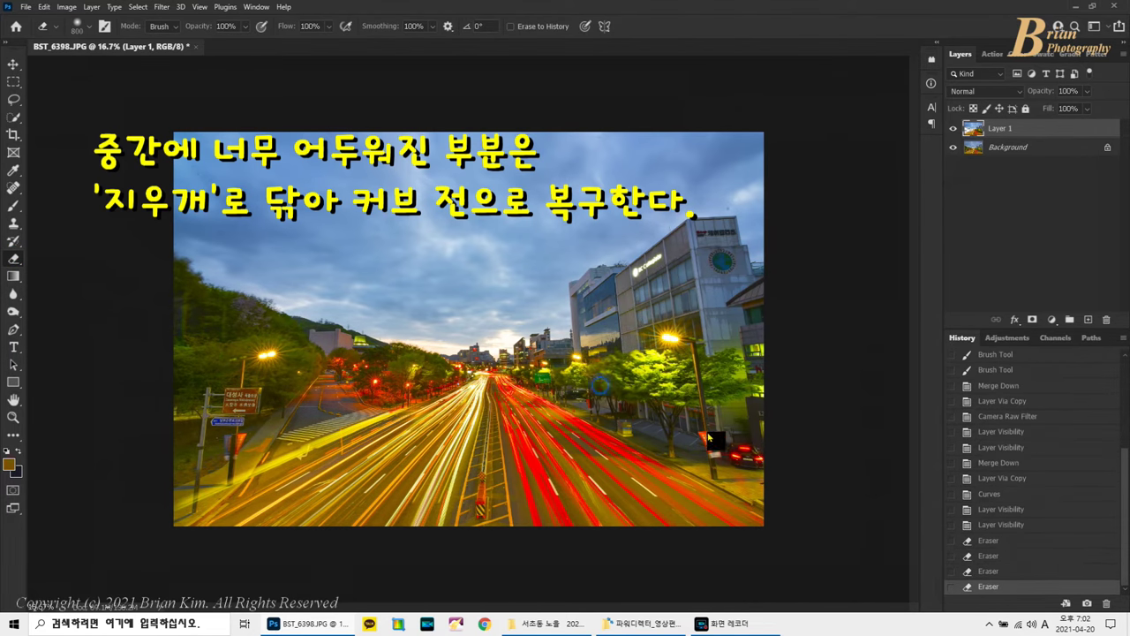
pyautogui.moveTo(746, 332)
pyautogui.mouseDown()
pyautogui.moveTo(718, 268)
pyautogui.moveTo(720, 308)
pyautogui.moveTo(755, 300)
pyautogui.mouseUp()
pyautogui.press('[')
pyautogui.press('[')
pyautogui.press('[')
pyautogui.press('[')
pyautogui.press('[')
pyautogui.press('[')
pyautogui.click(590, 368)
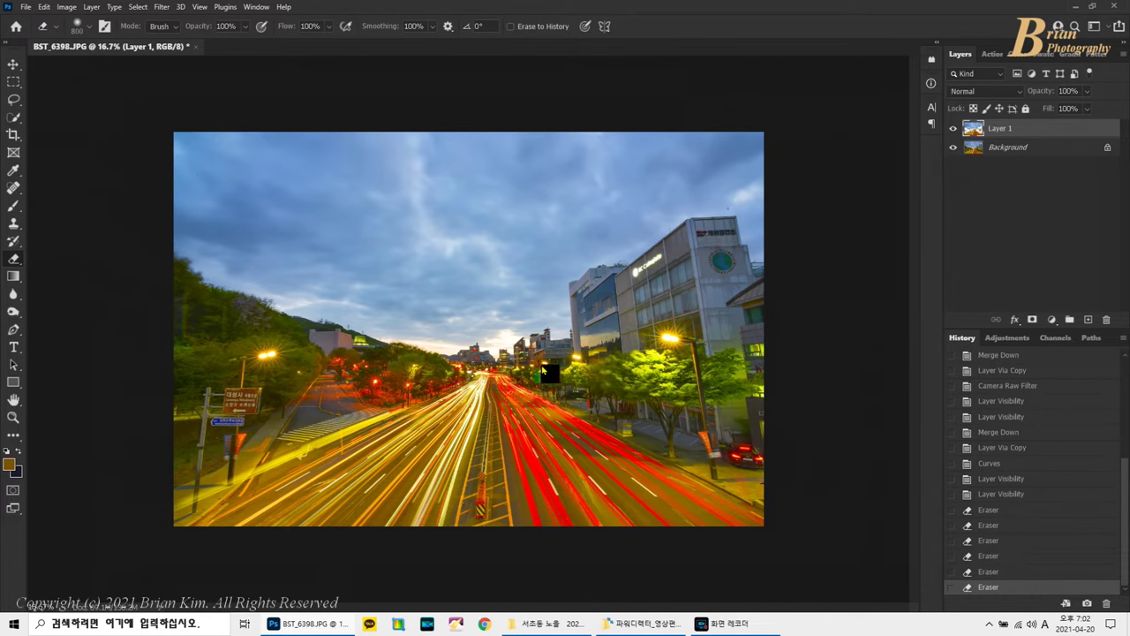
# Step: Erase the remaining dark patches of the Curves layer along the horizon, roadside trees and buildings, reducing the eraser to 300 px
pyautogui.press(']')
pyautogui.press(']')
pyautogui.click(488, 374)
pyautogui.click(445, 373)
pyautogui.click(447, 374)
pyautogui.click(303, 424)
pyautogui.click(429, 381)
pyautogui.click(465, 363)
pyautogui.press('[')
pyautogui.click(672, 409)
pyautogui.click(599, 302)
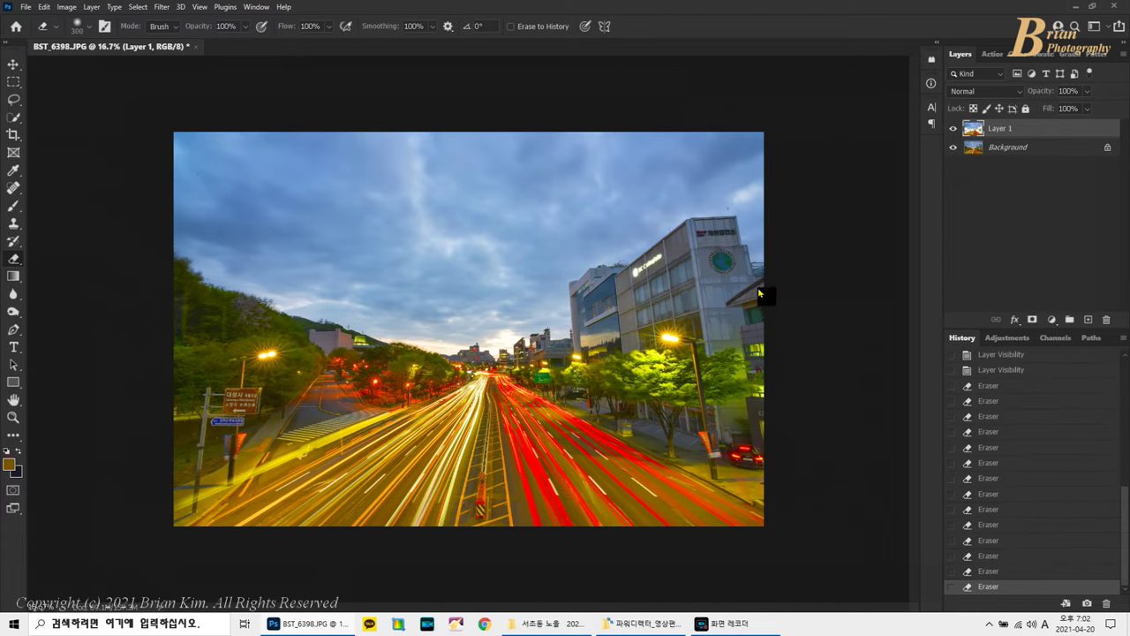
pyautogui.click(757, 493)
# Step: On a duplicate of the merged image, apply Camera Raw's Color Mixer with hue Reds +53 and Oranges +28
pyautogui.hotkey('ctrl', 'e')
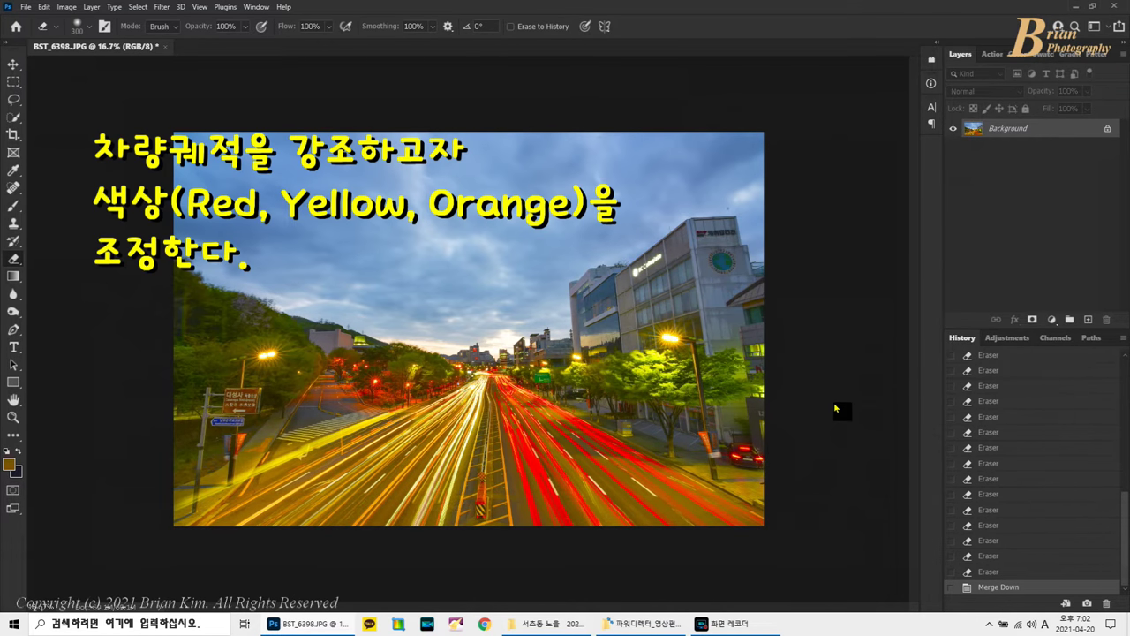
pyautogui.hotkey('ctrl', 'j')
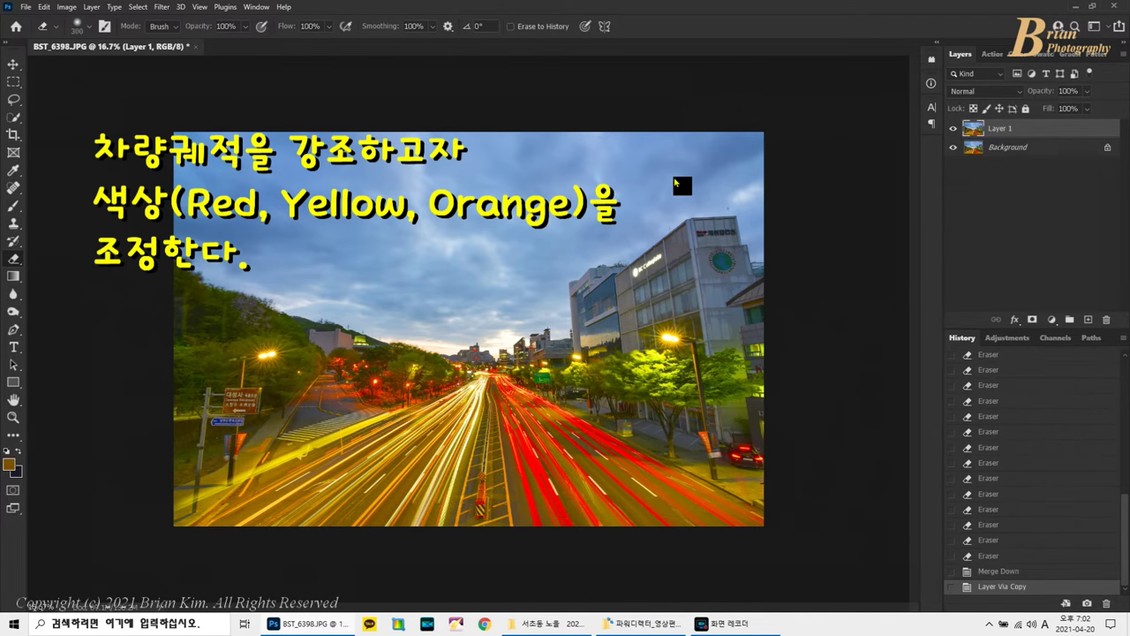
pyautogui.click(161, 7)
pyautogui.click(212, 97)
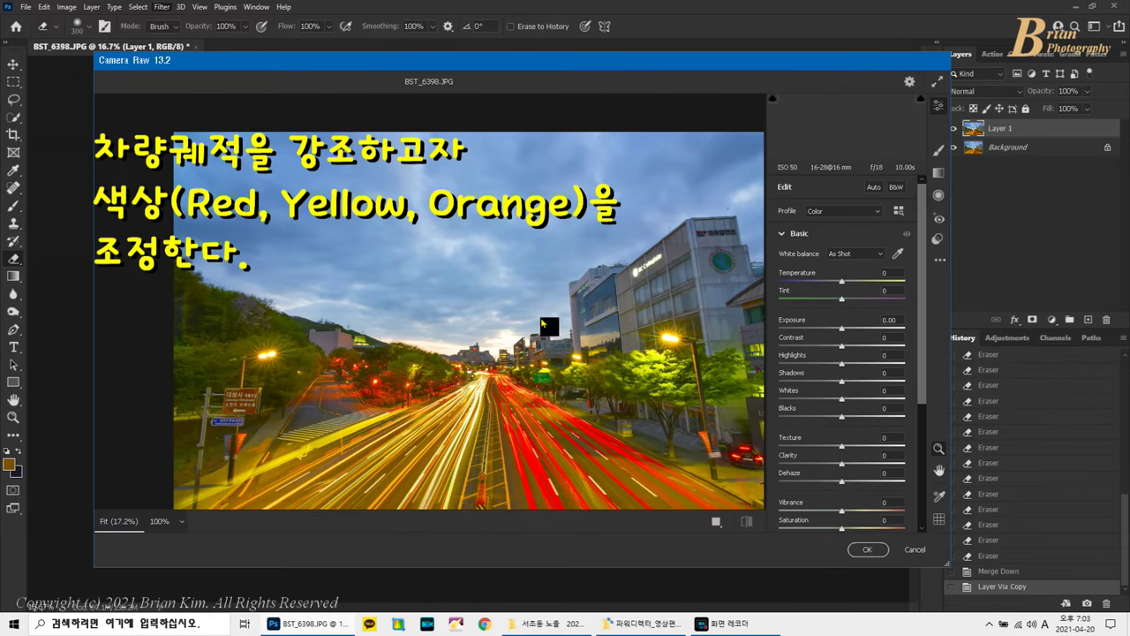
pyautogui.scroll(-5, 840, 379)
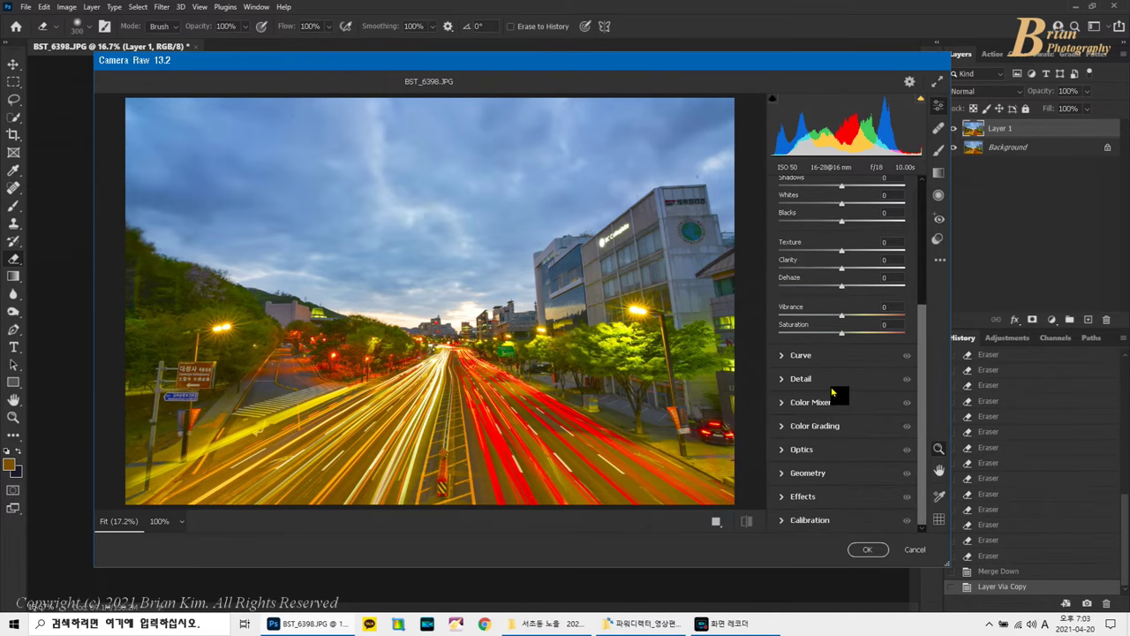
pyautogui.click(826, 405)
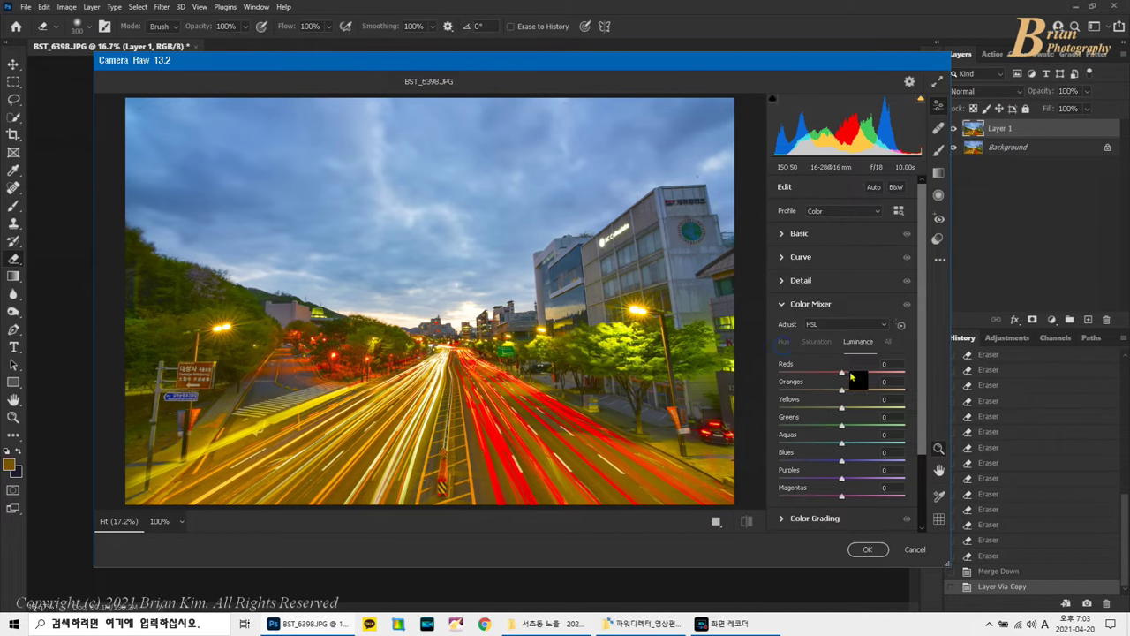
pyautogui.click(873, 374)
pyautogui.click(866, 391)
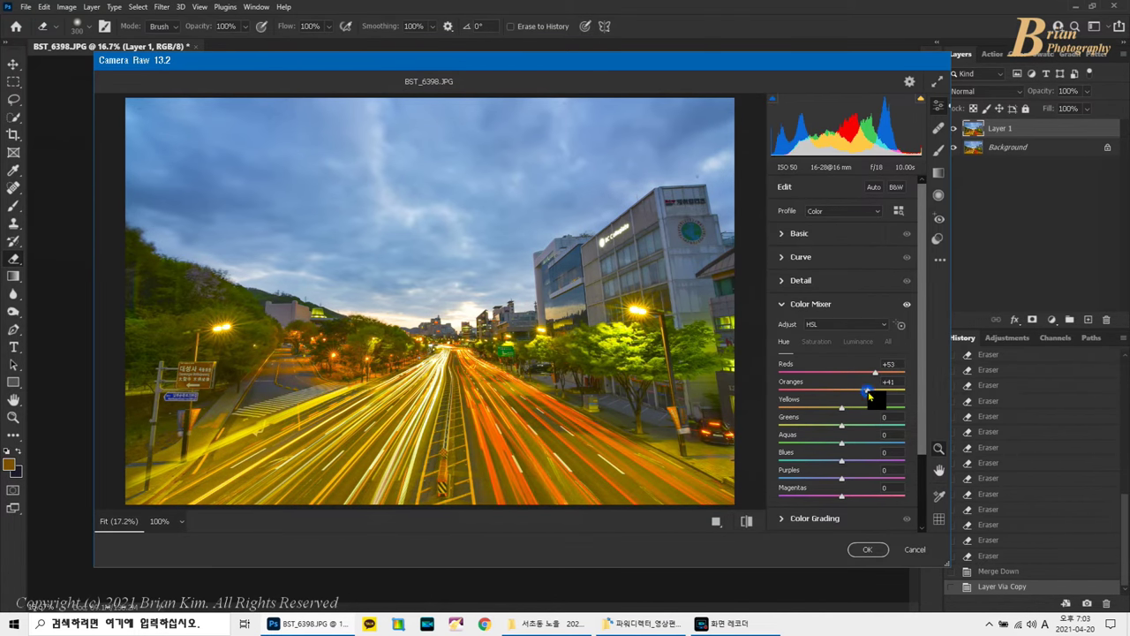
pyautogui.click(864, 551)
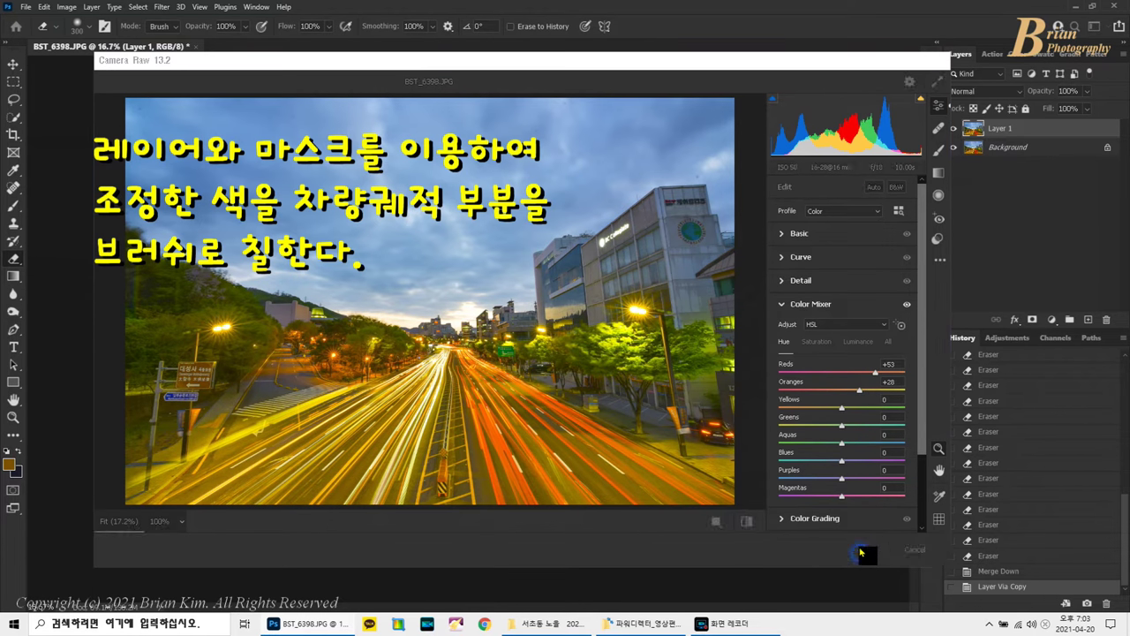
# Step: Add a layer mask to the hue-shifted layer and invert it to black to hide the colour change
pyautogui.click(1031, 322)
pyautogui.hotkey('ctrl', 'i')
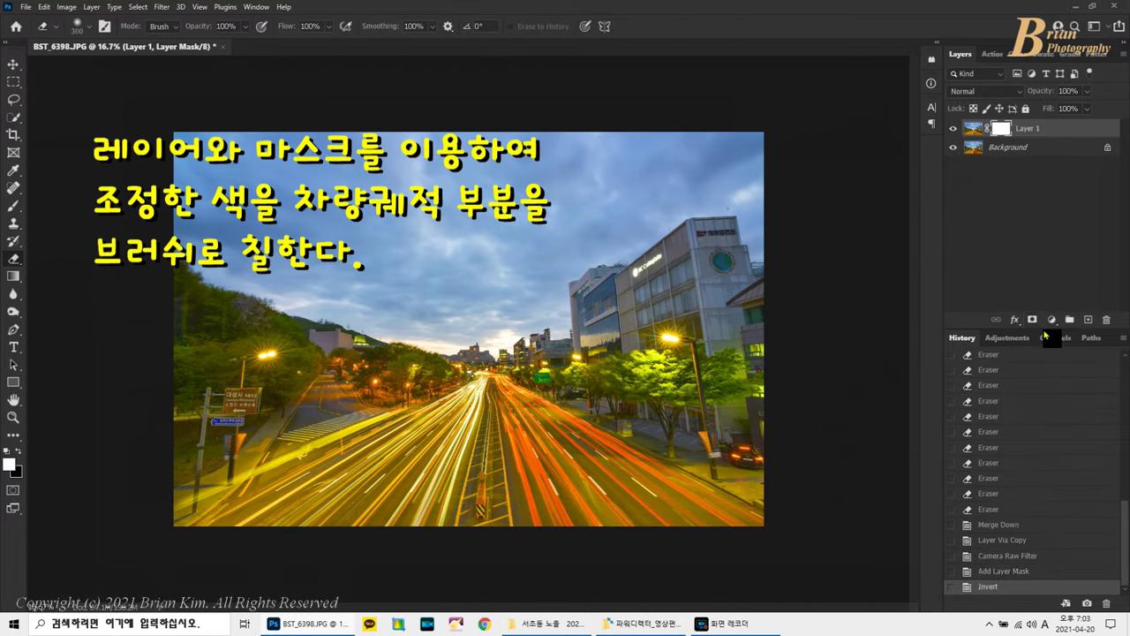
pyautogui.click(351, 359)
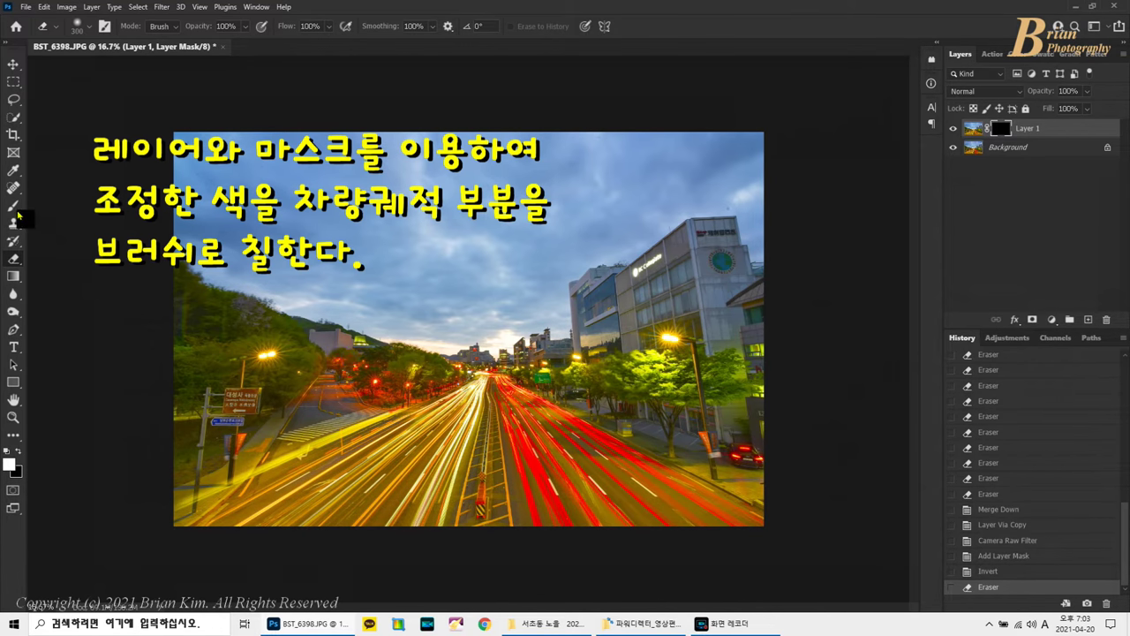
# Step: Paint white on the mask over the left-side trees, the parked car on the right and the road's median to reveal the shifted hues
pyautogui.click(13, 206)
pyautogui.moveTo(325, 401)
pyautogui.mouseDown()
pyautogui.moveTo(404, 384)
pyautogui.moveTo(318, 377)
pyautogui.mouseUp()
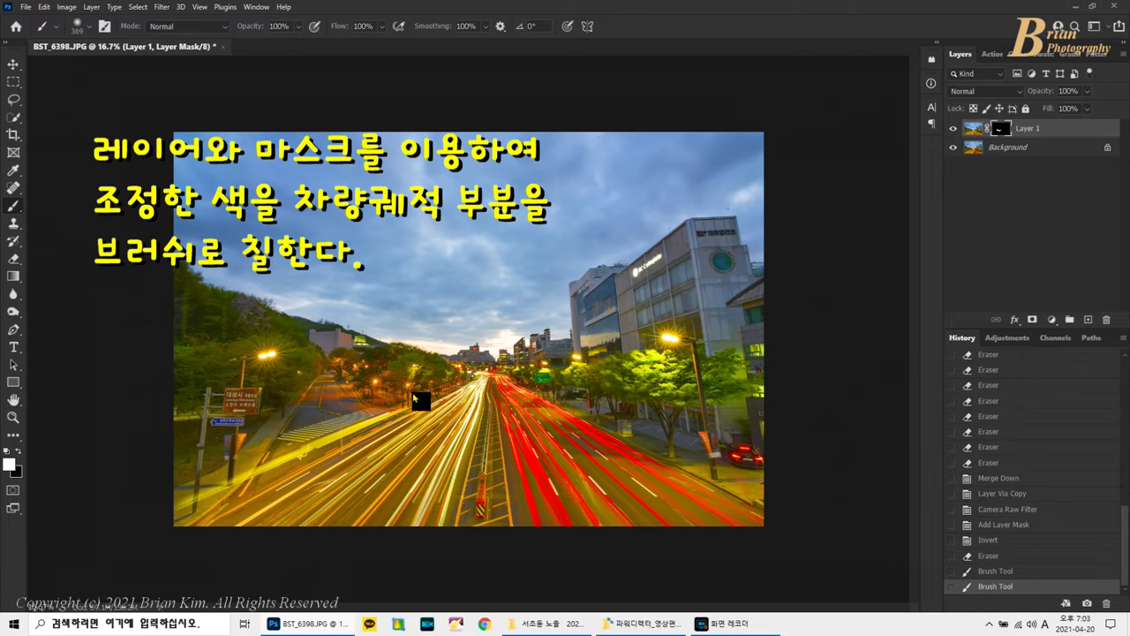
pyautogui.moveTo(368, 407); pyautogui.dragTo(348, 396)
pyautogui.moveTo(758, 460)
pyautogui.mouseDown()
pyautogui.moveTo(777, 473)
pyautogui.moveTo(743, 448)
pyautogui.moveTo(599, 400)
pyautogui.moveTo(714, 429)
pyautogui.mouseUp()
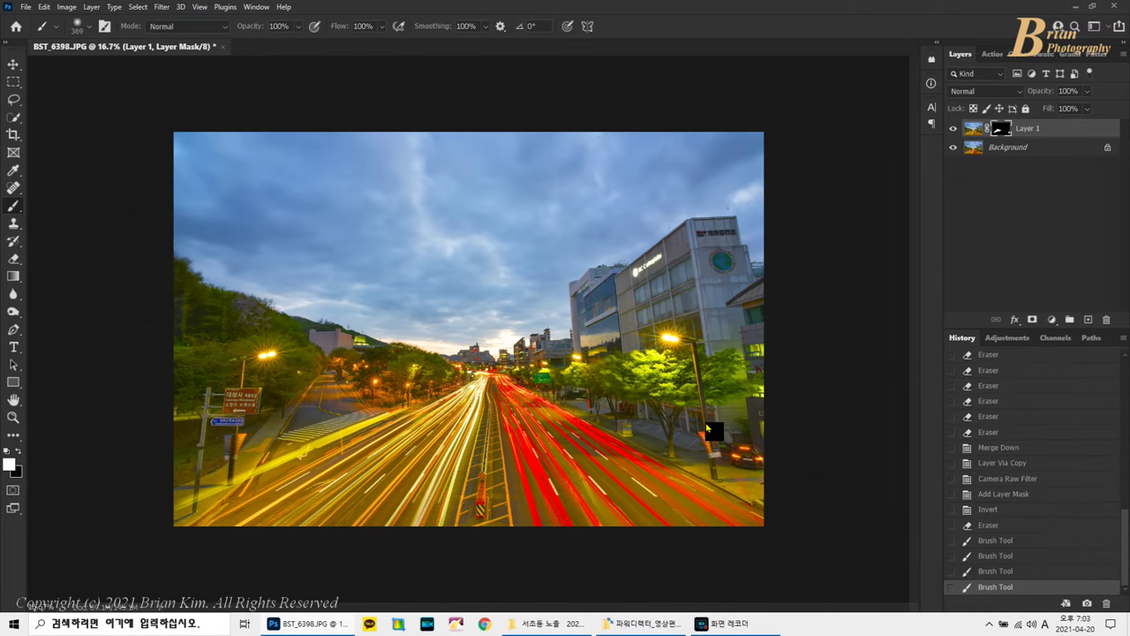
pyautogui.click(490, 508)
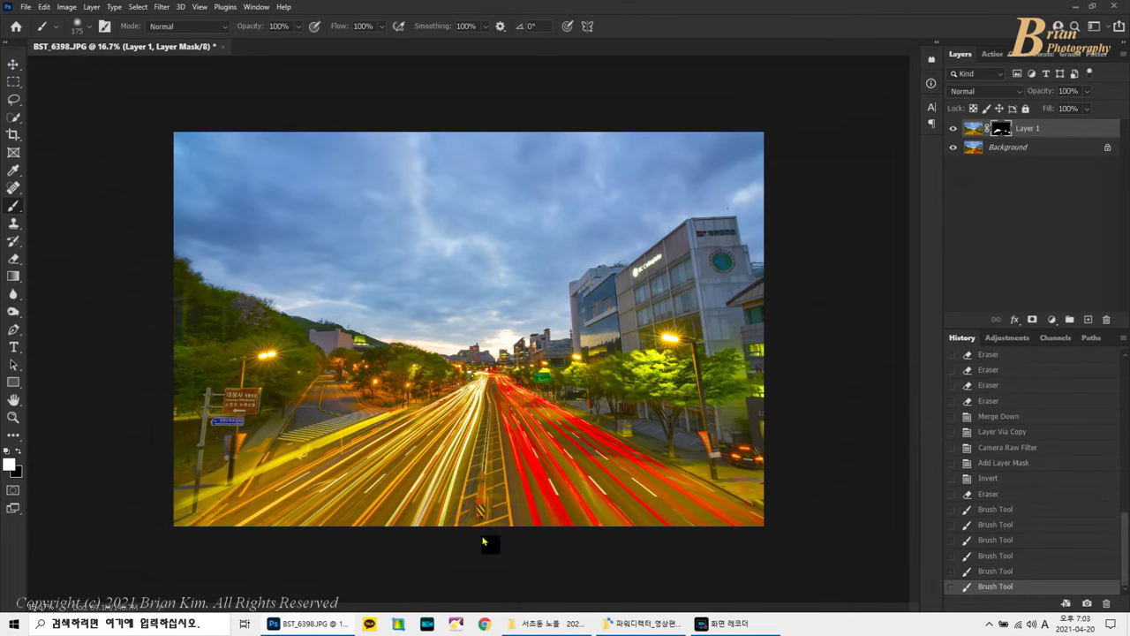
pyautogui.click(488, 537)
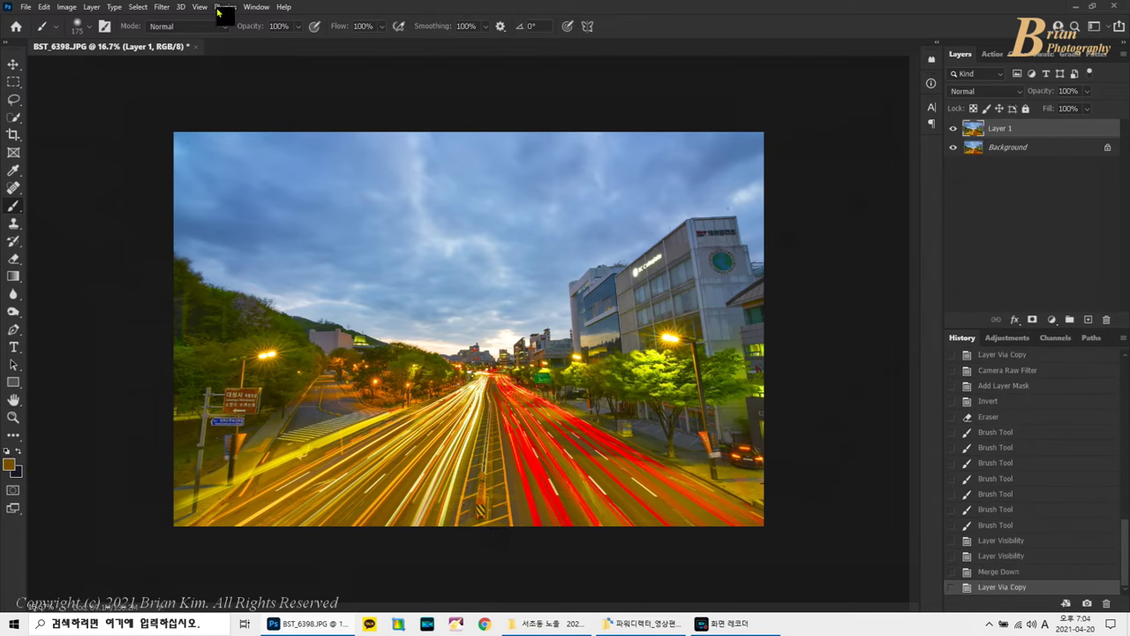
# Step: On a duplicate of the merged image, apply Camera Raw with Exposure +0.20, Texture +10, Clarity +13, Dehaze +19 and Vibrance +22
pyautogui.click(161, 7)
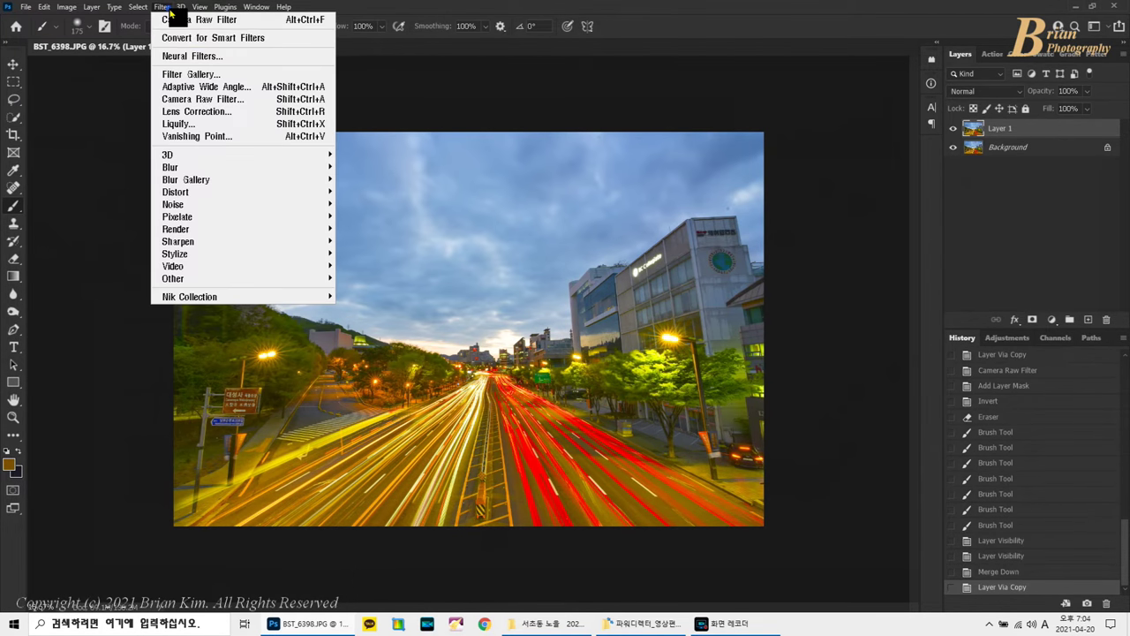
pyautogui.click(222, 97)
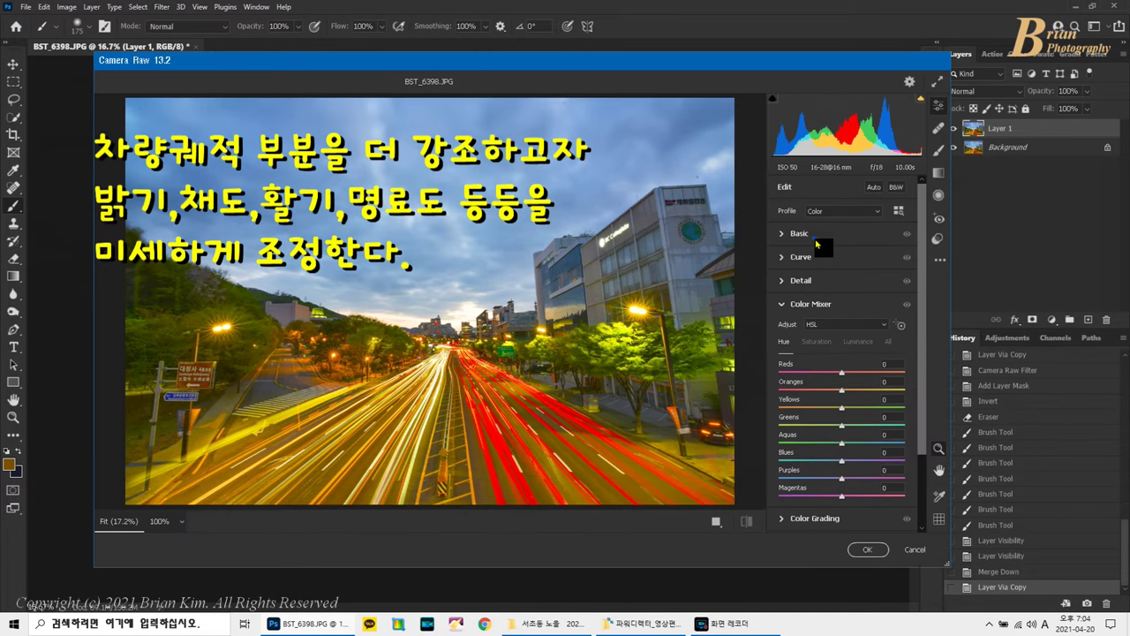
pyautogui.click(814, 237)
pyautogui.moveTo(841, 304); pyautogui.dragTo(845, 305)
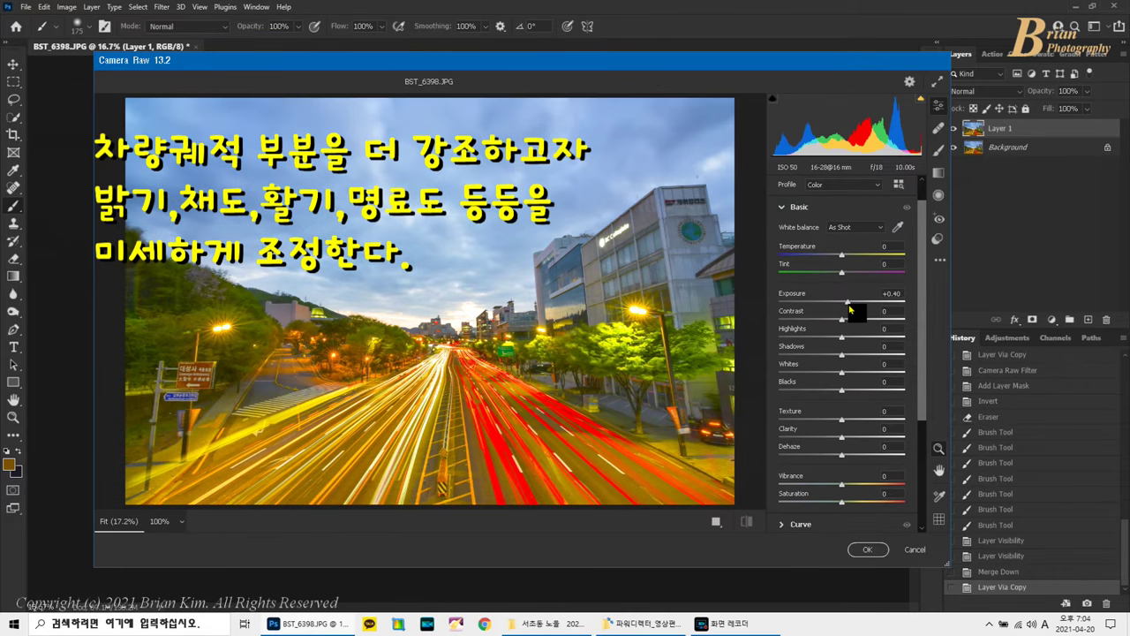
pyautogui.click(857, 485)
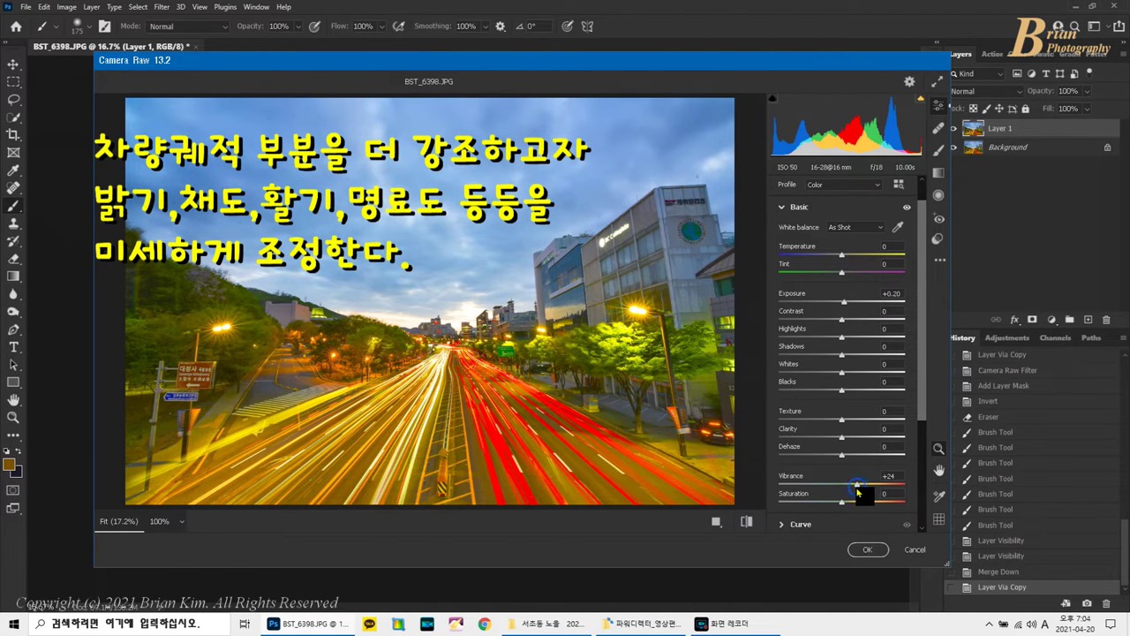
pyautogui.moveTo(858, 487); pyautogui.dragTo(856, 487)
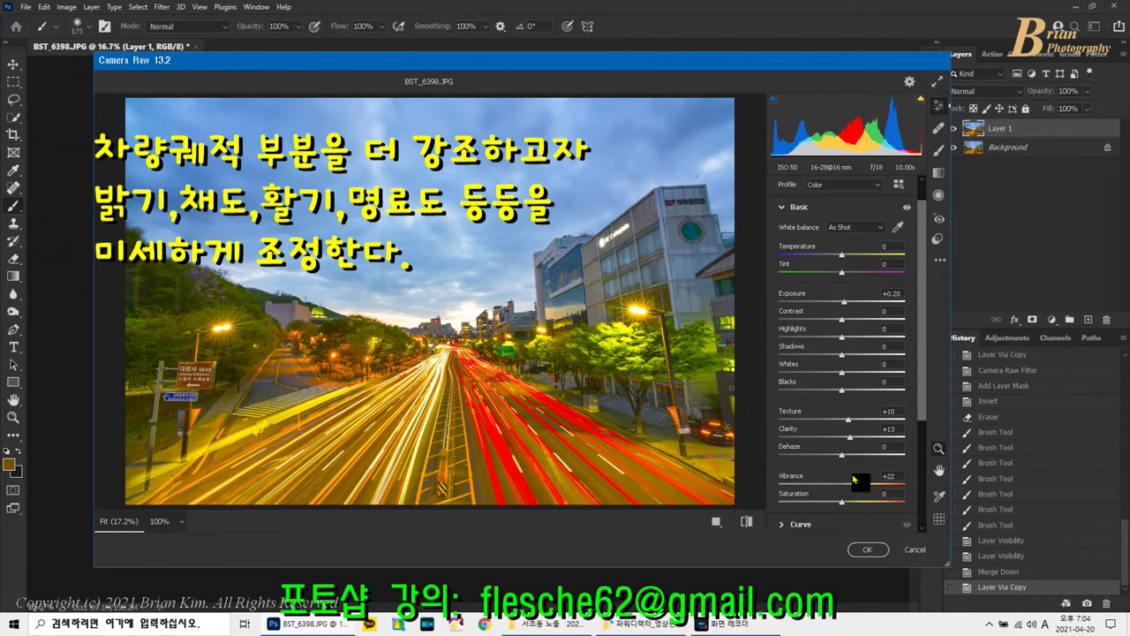
pyautogui.scroll(-2, 846, 498)
pyautogui.moveTo(842, 349); pyautogui.dragTo(855, 352)
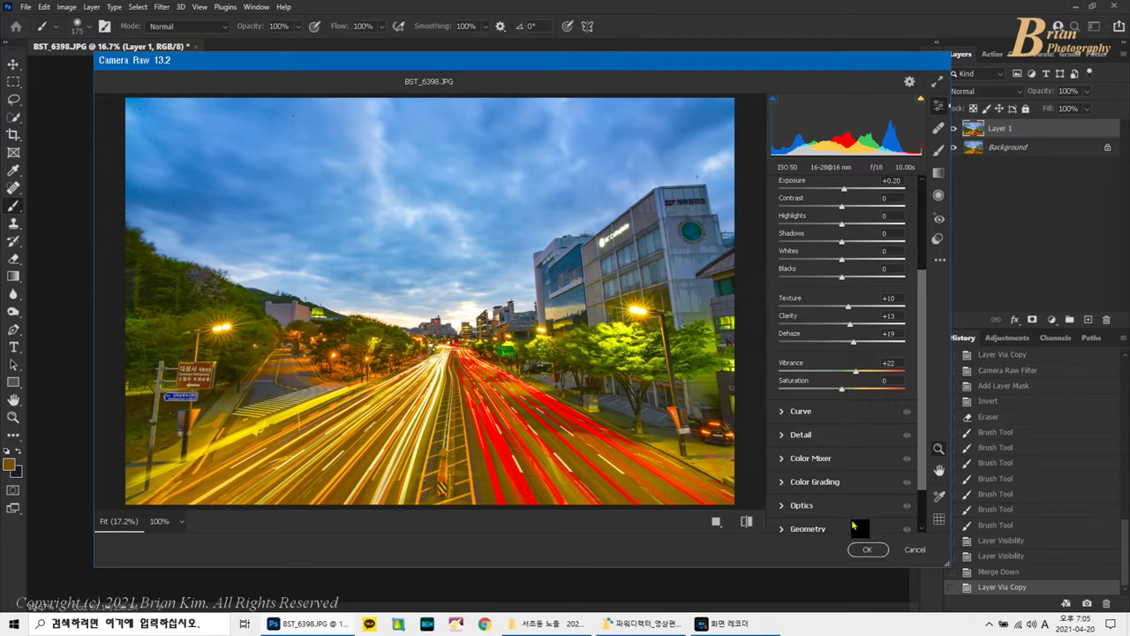
pyautogui.click(866, 551)
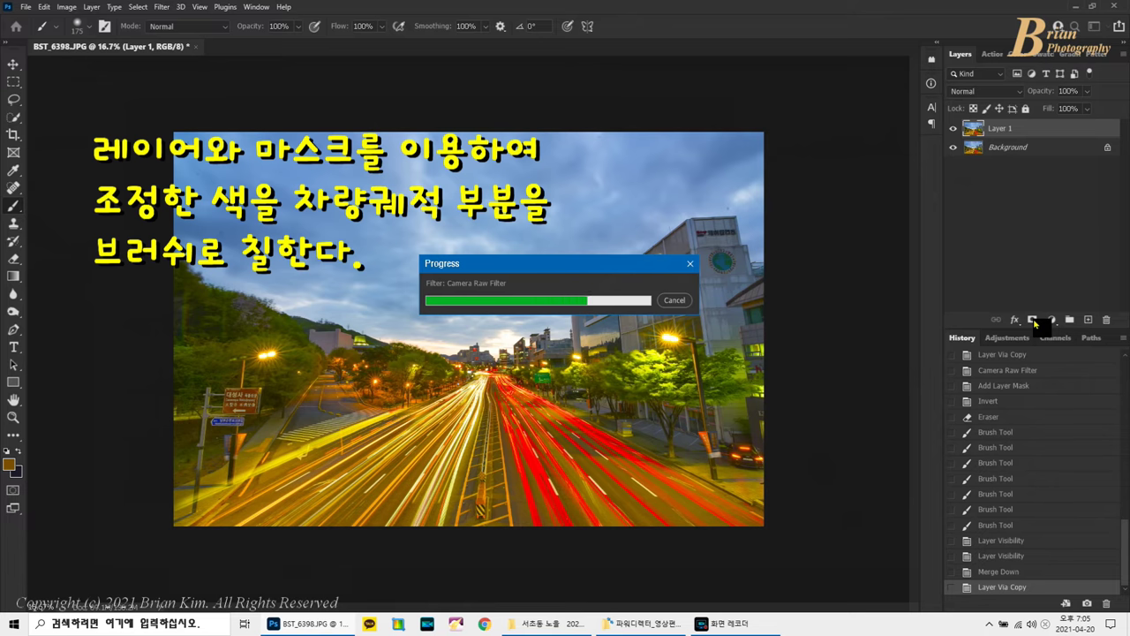
# Step: Hide the adjusted layer behind a black layer mask and paint white over the road's light trails with a 900 px brush
pyautogui.click(1033, 320)
pyautogui.hotkey('ctrl', 'i')
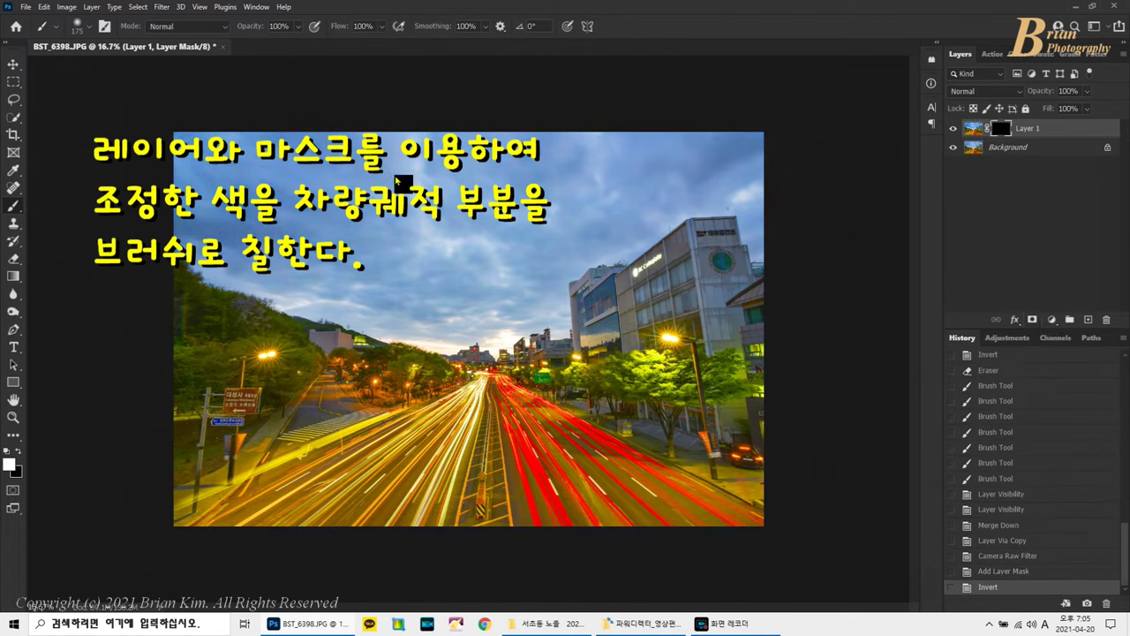
pyautogui.press(']')
pyautogui.press(']')
pyautogui.press(']')
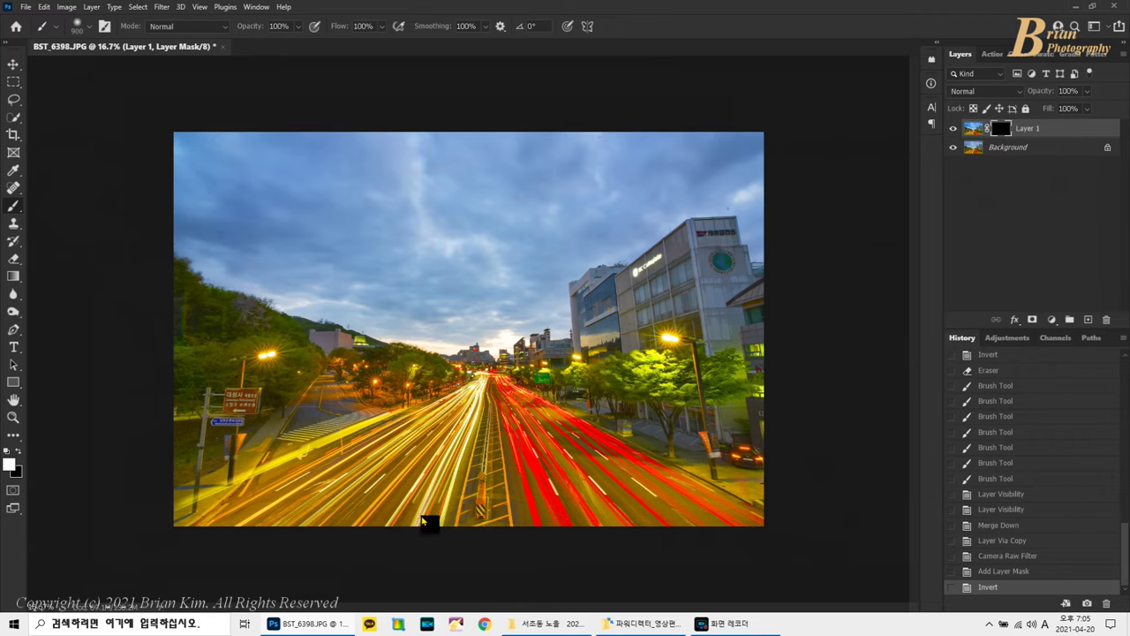
pyautogui.moveTo(446, 511)
pyautogui.mouseDown()
pyautogui.moveTo(542, 455)
pyautogui.moveTo(507, 397)
pyautogui.moveTo(476, 383)
pyautogui.moveTo(181, 521)
pyautogui.moveTo(808, 528)
pyautogui.moveTo(519, 450)
pyautogui.moveTo(519, 474)
pyautogui.mouseUp()
# Step: Compare the image with and without the masked light-trail layer and merge that layer into the background
pyautogui.click(954, 128)
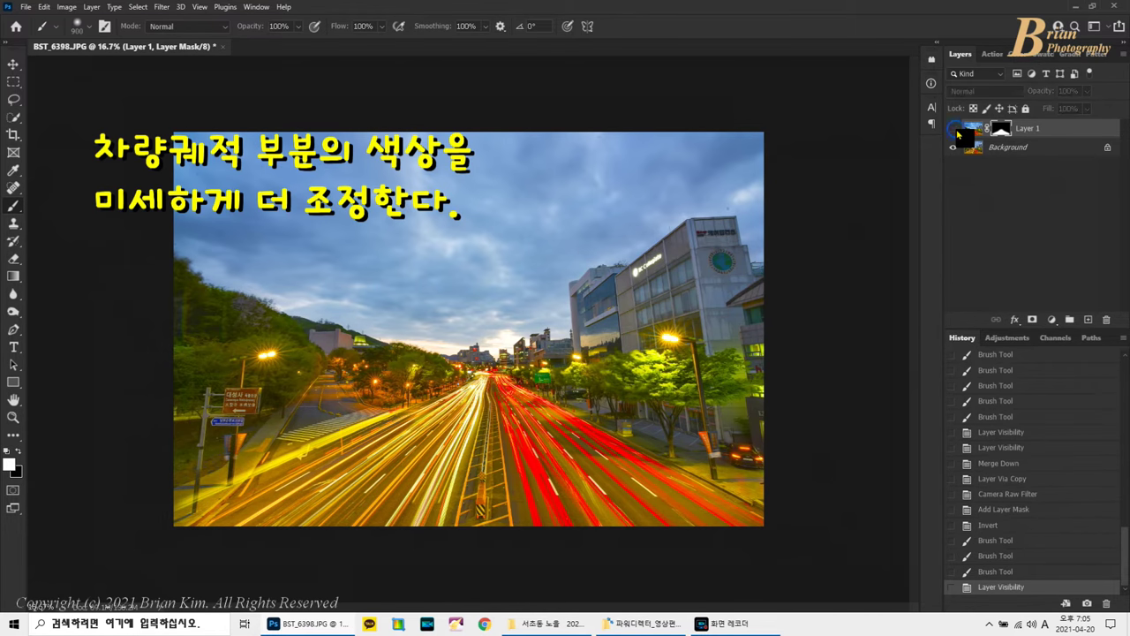
pyautogui.click(954, 129)
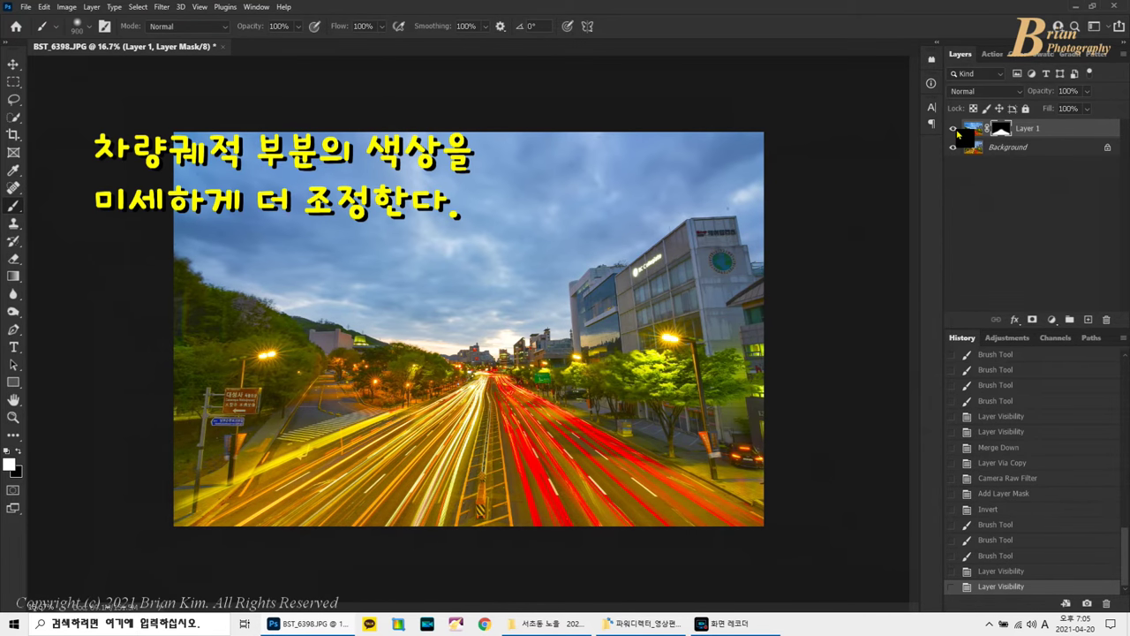
pyautogui.click(970, 135)
pyautogui.hotkey('ctrl', 'e')
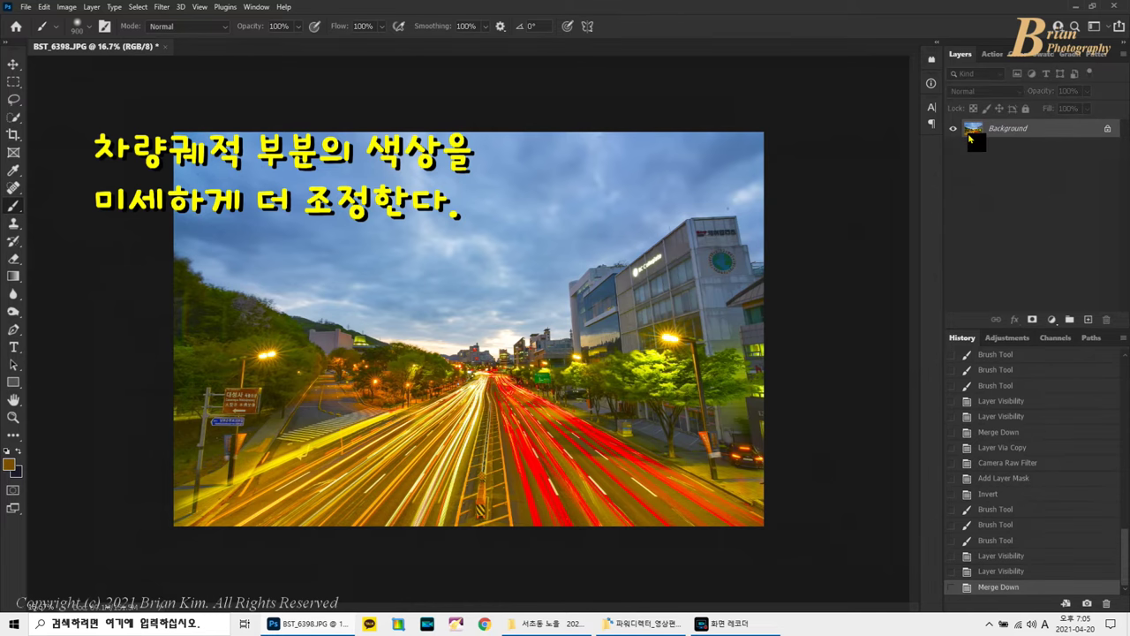
# Step: On a duplicate of the merged image, apply Camera Raw's Color Mixer with luminance Reds +10, Oranges +22 and Yellows +46
pyautogui.hotkey('ctrl', 'j')
pyautogui.click(163, 7)
pyautogui.click(212, 98)
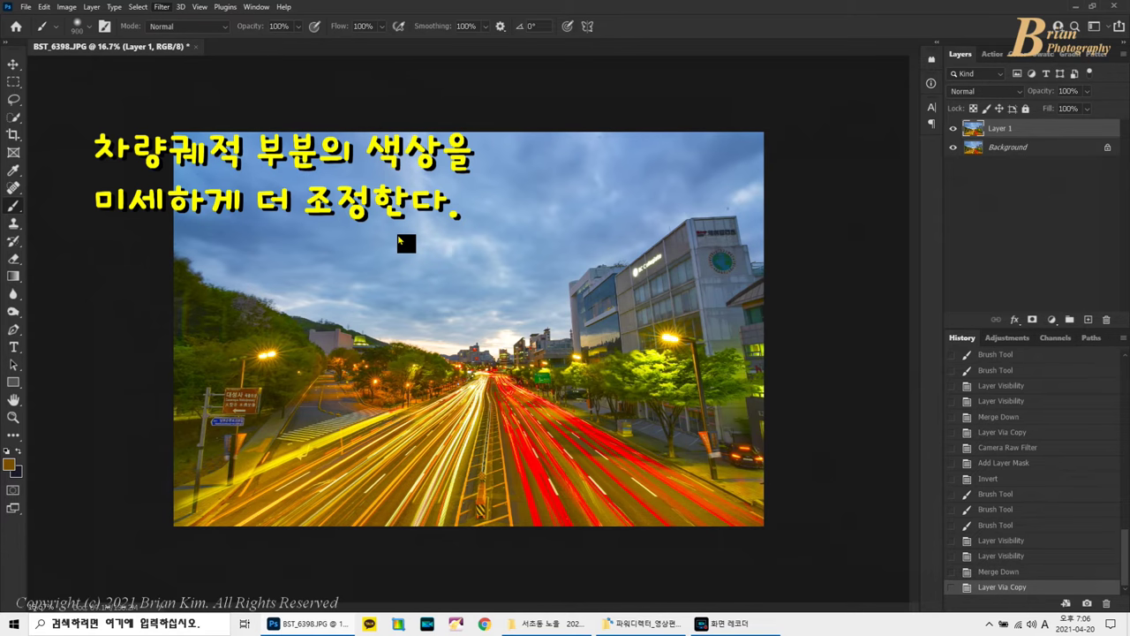
pyautogui.hotkey('ctrl', 'shift', 'a')
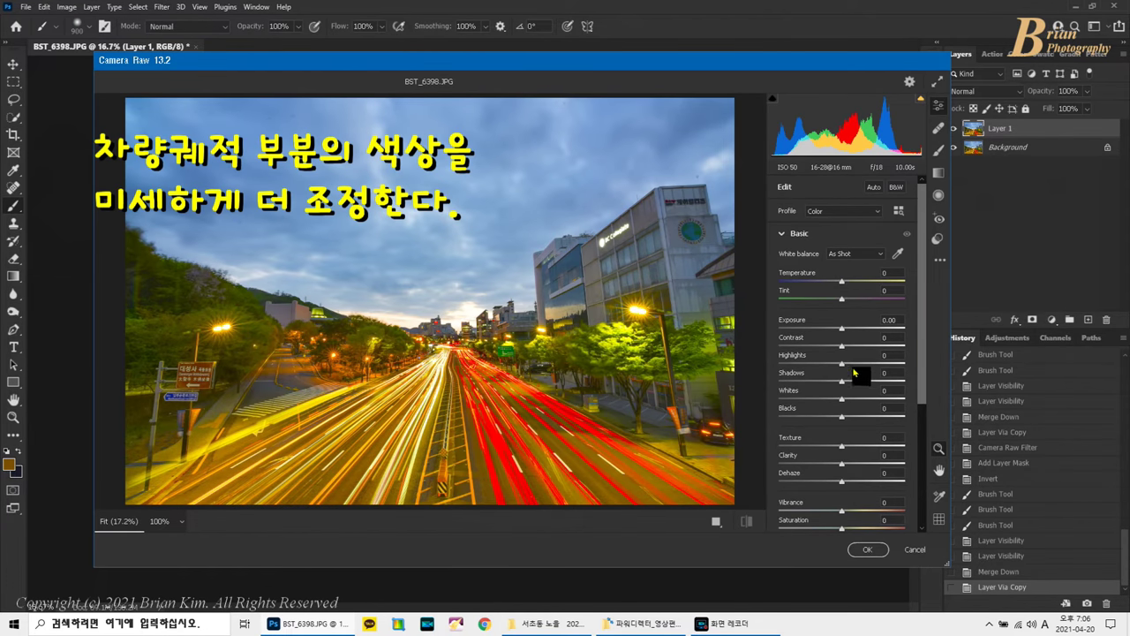
pyautogui.scroll(-5, 850, 419)
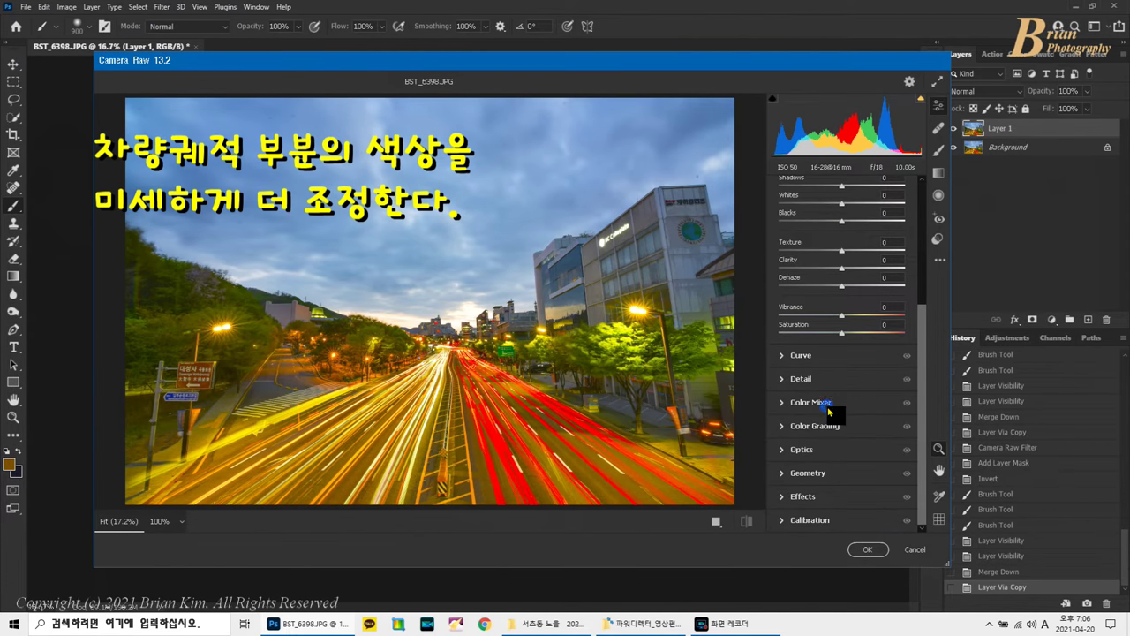
pyautogui.click(812, 402)
pyautogui.click(858, 344)
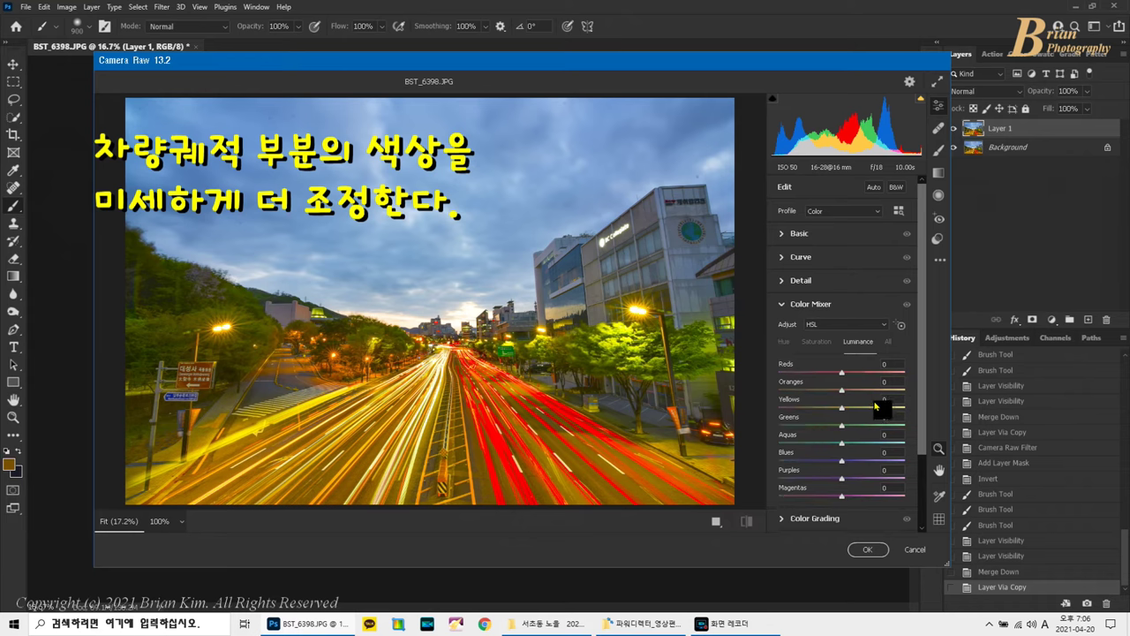
pyautogui.moveTo(872, 410); pyautogui.dragTo(871, 378)
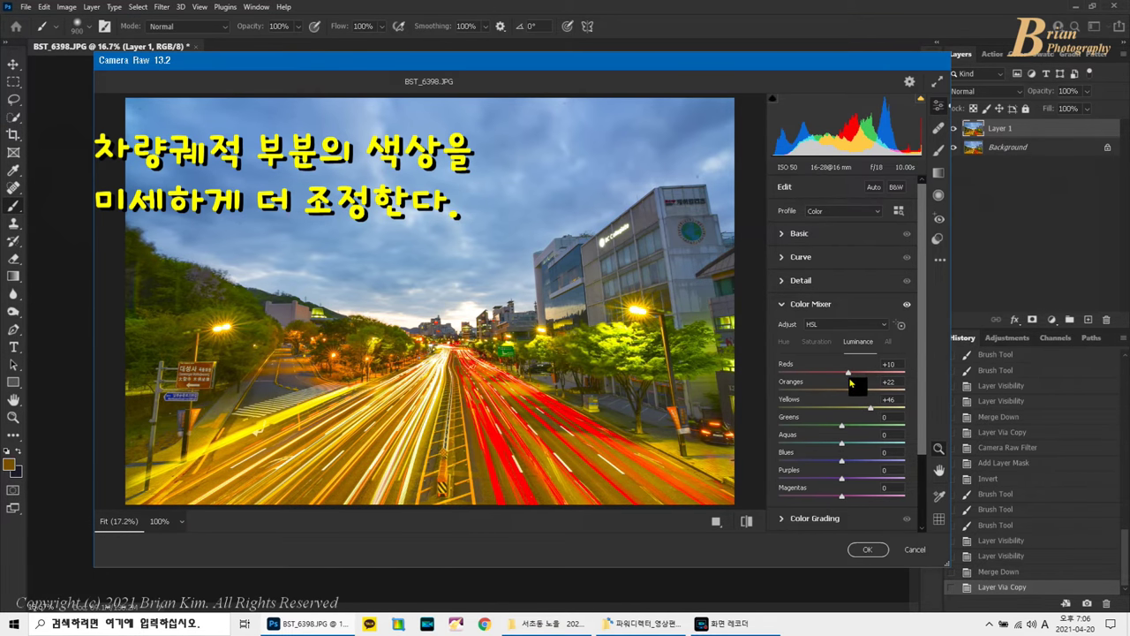
pyautogui.click(869, 550)
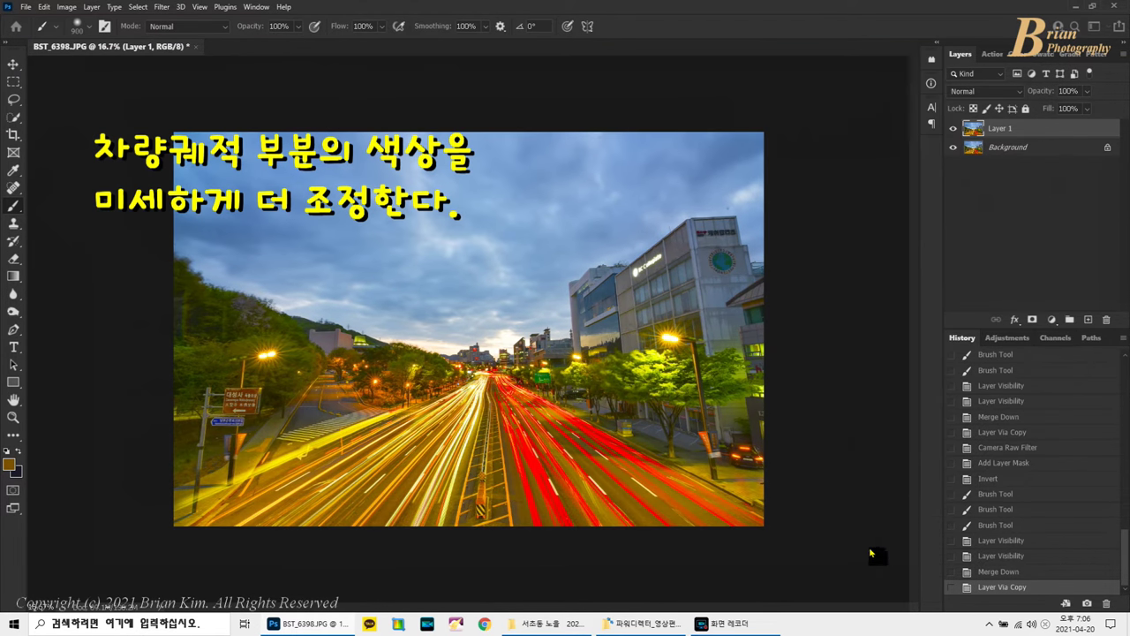
# Step: Give the luminance-adjusted layer a black mask and paint white across the whole road to reveal the brighter light trails
pyautogui.click(1031, 319)
pyautogui.hotkey('ctrl', 'i')
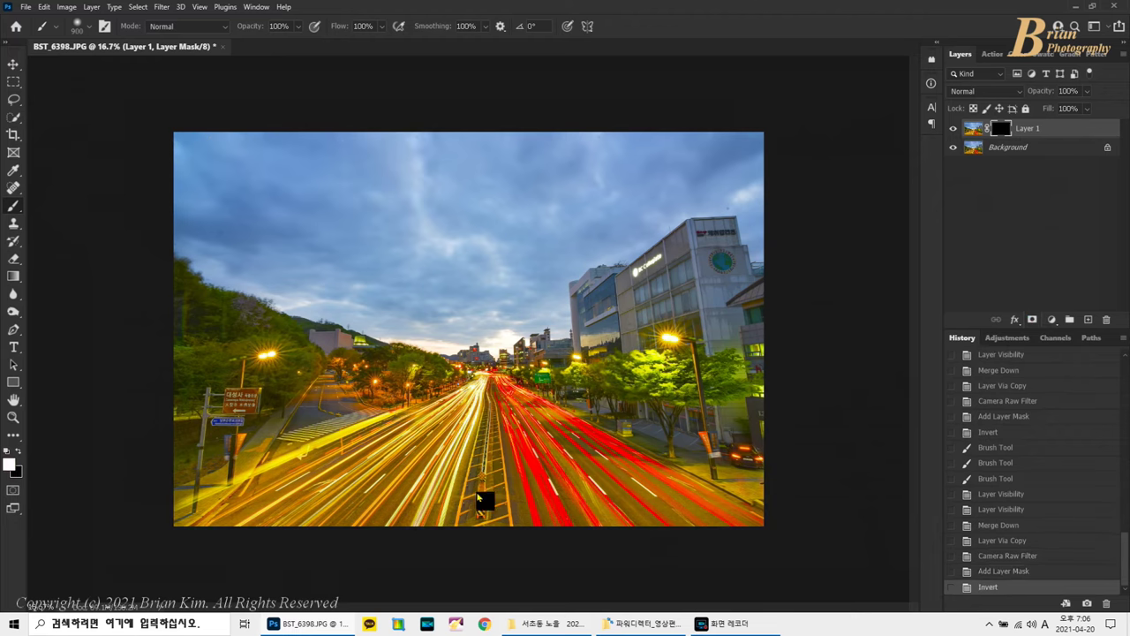
pyautogui.moveTo(217, 555); pyautogui.dragTo(354, 456)
pyautogui.moveTo(356, 510)
pyautogui.mouseDown()
pyautogui.moveTo(447, 454)
pyautogui.moveTo(317, 561)
pyautogui.moveTo(483, 502)
pyautogui.moveTo(525, 468)
pyautogui.moveTo(570, 559)
pyautogui.moveTo(598, 474)
pyautogui.mouseUp()
pyautogui.moveTo(510, 430)
pyautogui.mouseDown()
pyautogui.moveTo(509, 537)
pyautogui.moveTo(504, 430)
pyautogui.mouseUp()
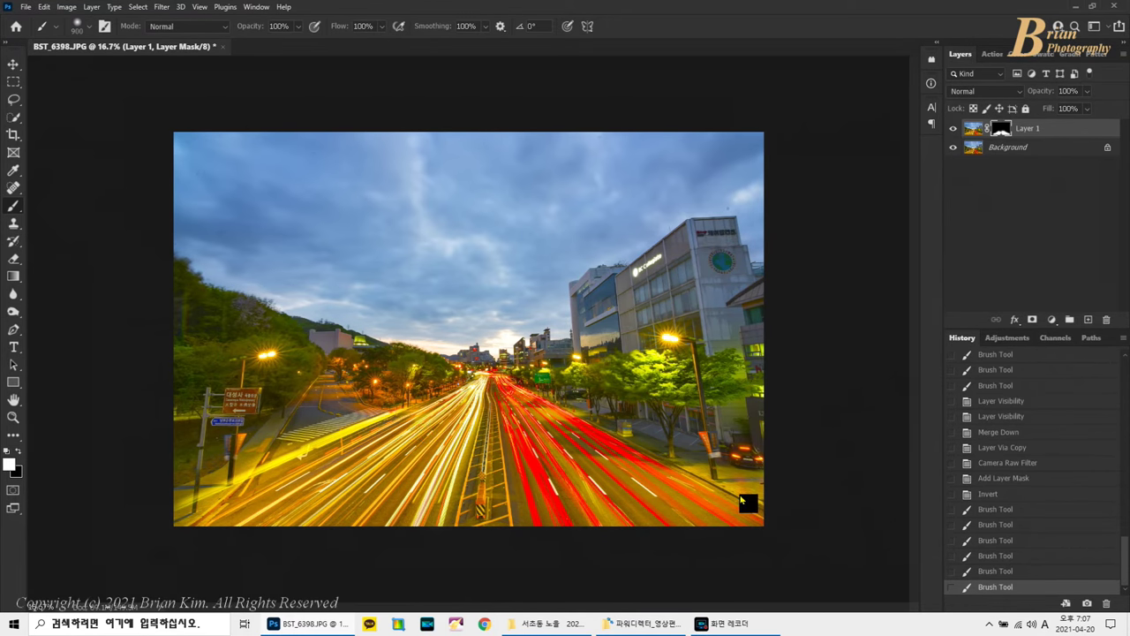
pyautogui.moveTo(742, 501); pyautogui.dragTo(735, 502)
# Step: Merge the masked layer down and, on a duplicate, apply Camera Raw with Blues saturation +49, Clarity +49 and Dehaze +11
pyautogui.hotkey('ctrl', 'e')
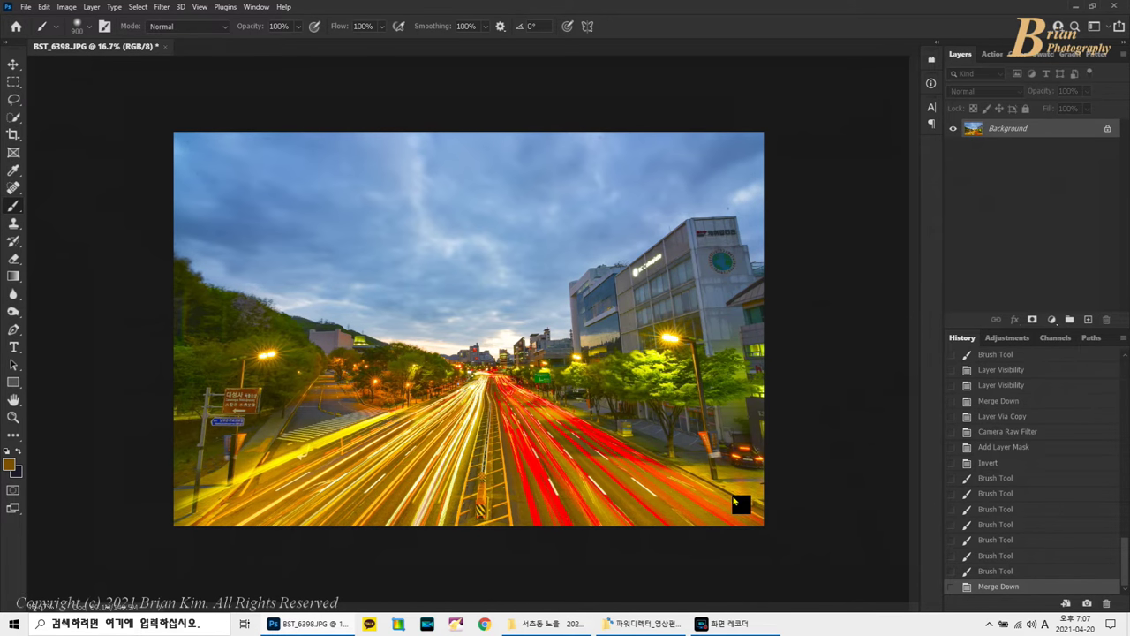
pyautogui.hotkey('ctrl', 'j')
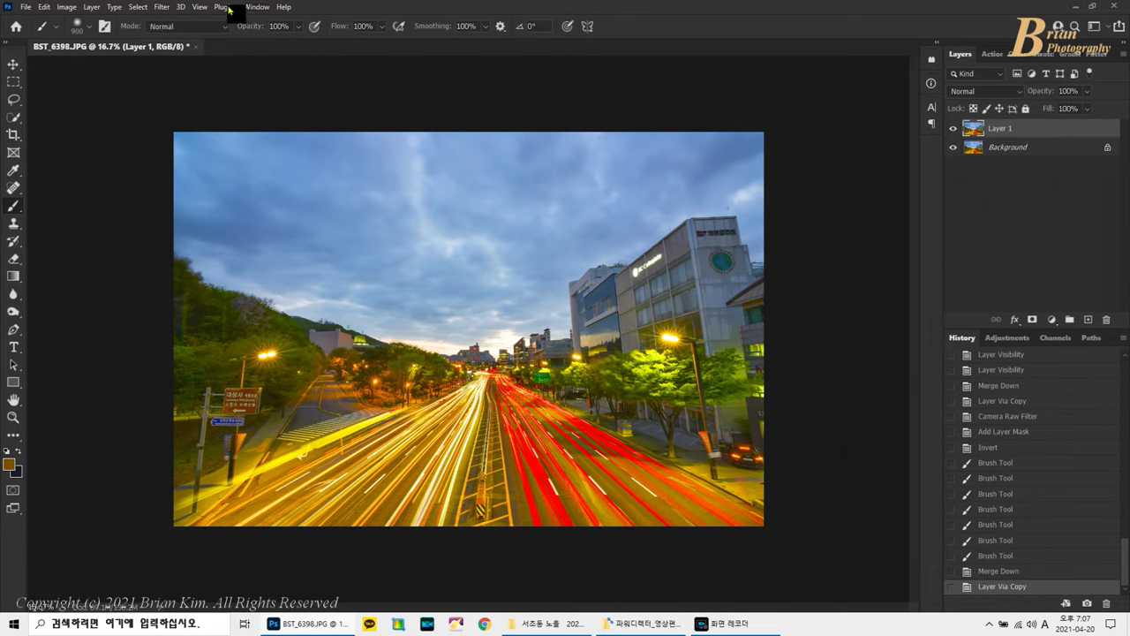
pyautogui.click(168, 11)
pyautogui.click(215, 98)
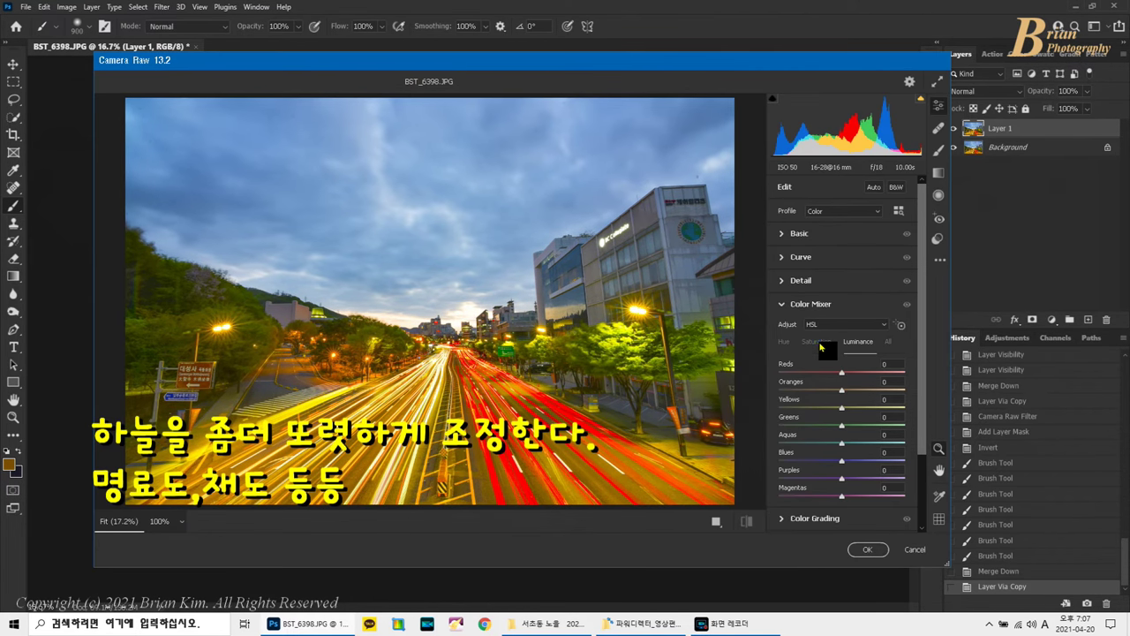
pyautogui.click(817, 343)
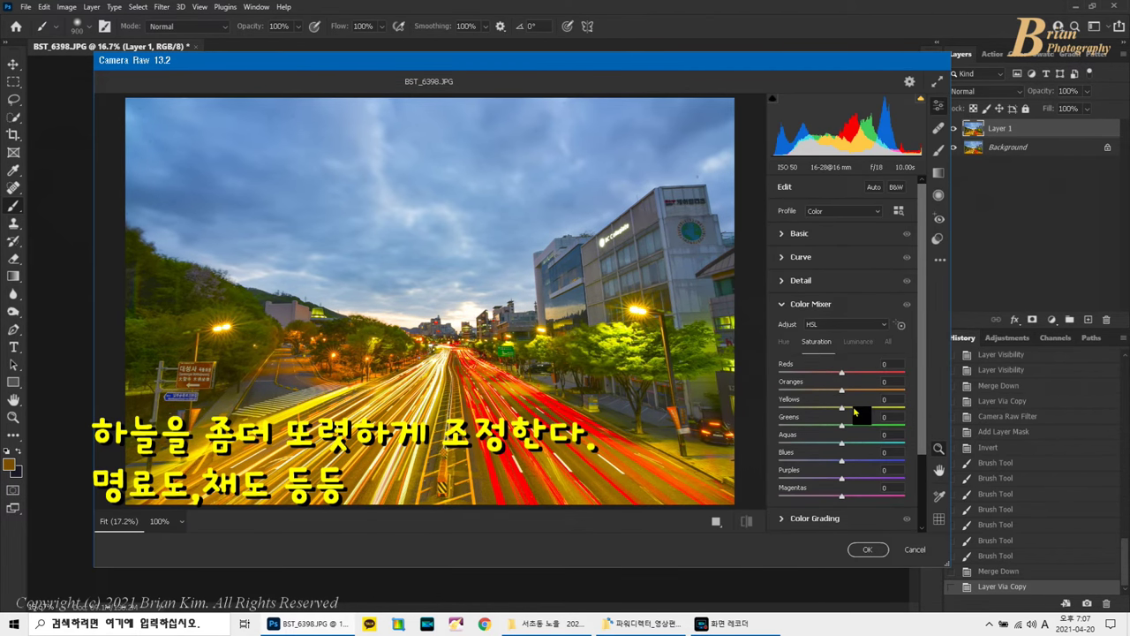
pyautogui.moveTo(866, 462)
pyautogui.mouseDown()
pyautogui.moveTo(886, 466)
pyautogui.moveTo(876, 466)
pyautogui.mouseUp()
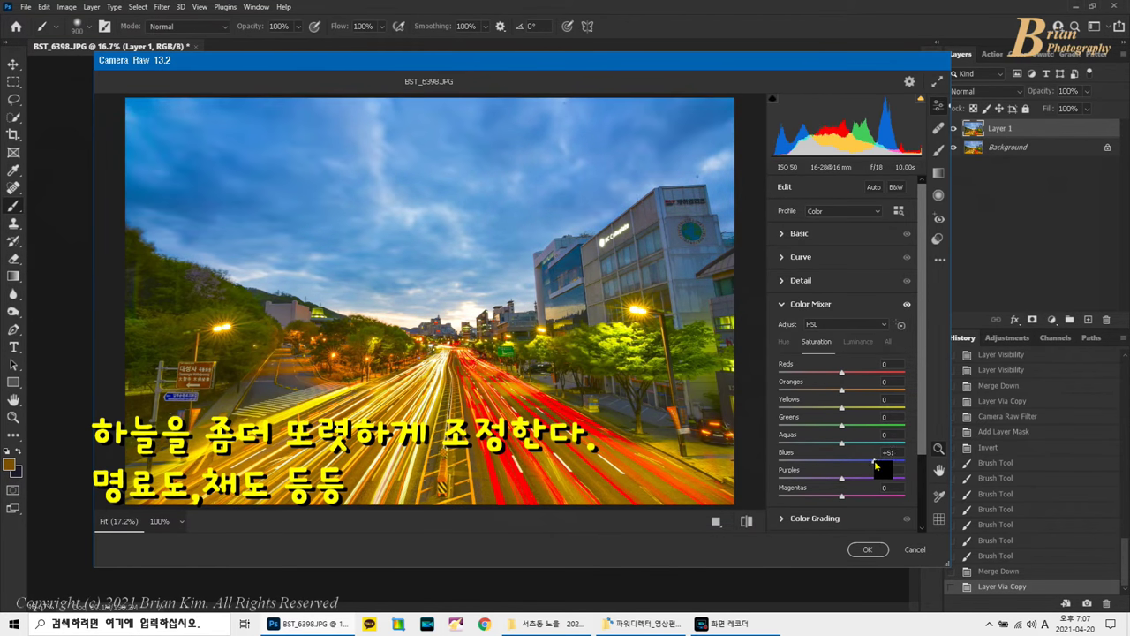
pyautogui.click(810, 235)
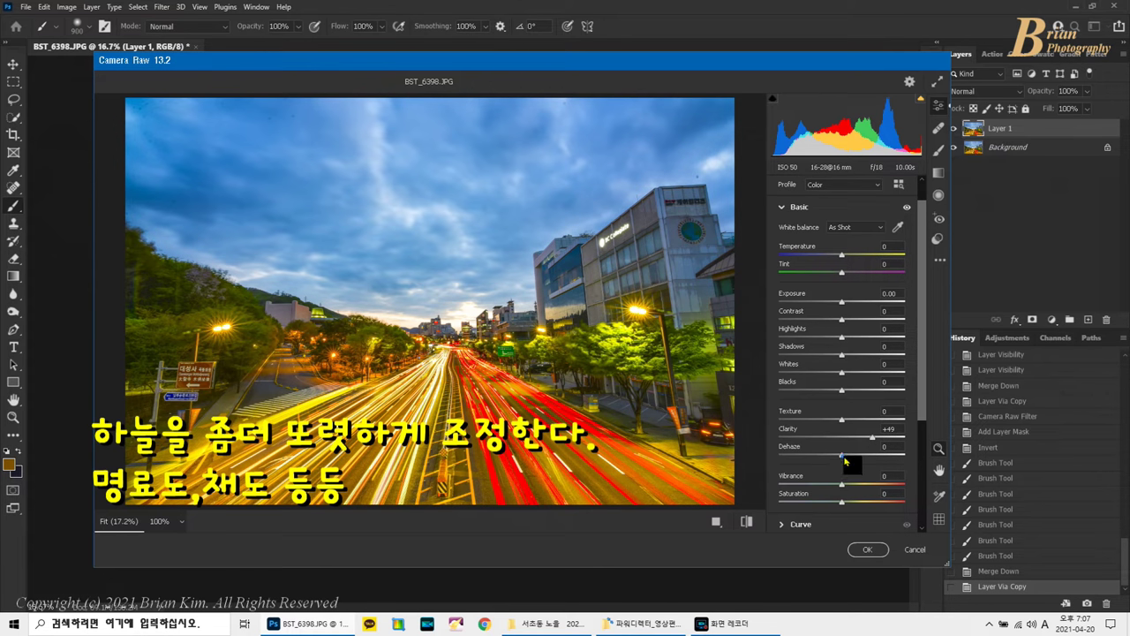
pyautogui.moveTo(854, 460); pyautogui.dragTo(847, 460)
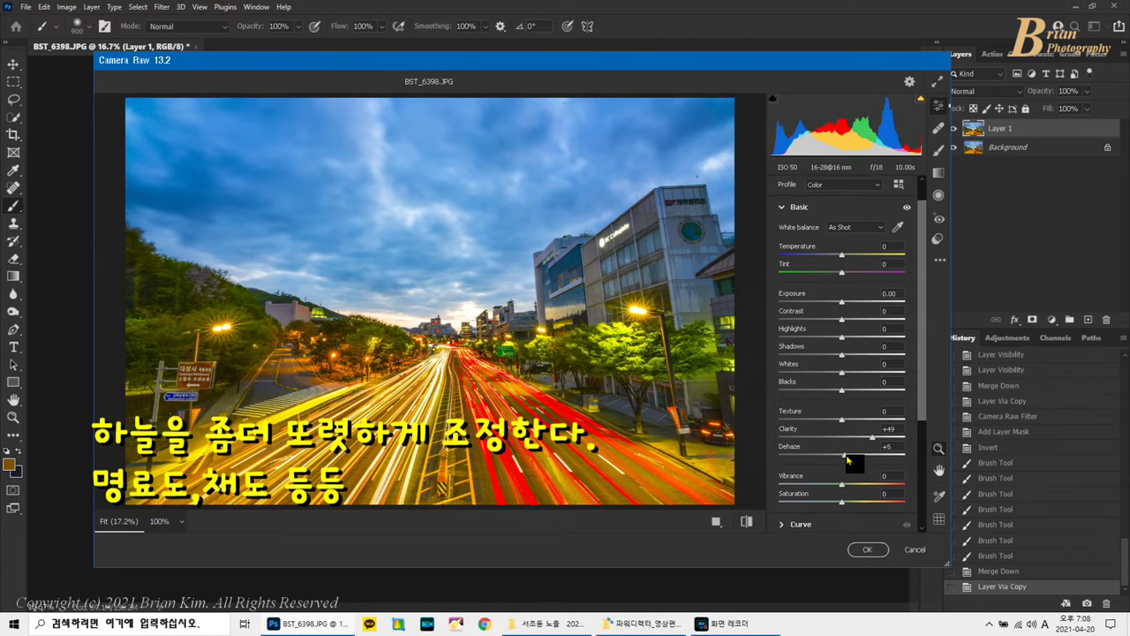
pyautogui.click(868, 548)
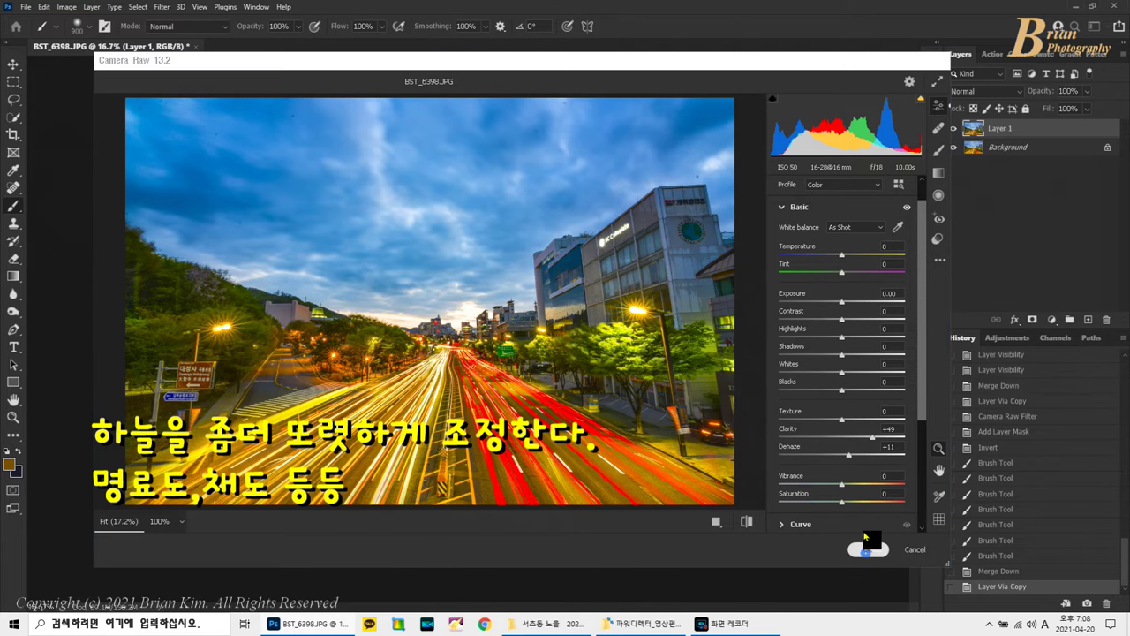
# Step: Add a black layer mask to the layer with boosted blues and select the whole sky with Quick Selection
pyautogui.click(1032, 323)
pyautogui.hotkey('ctrl', 'i')
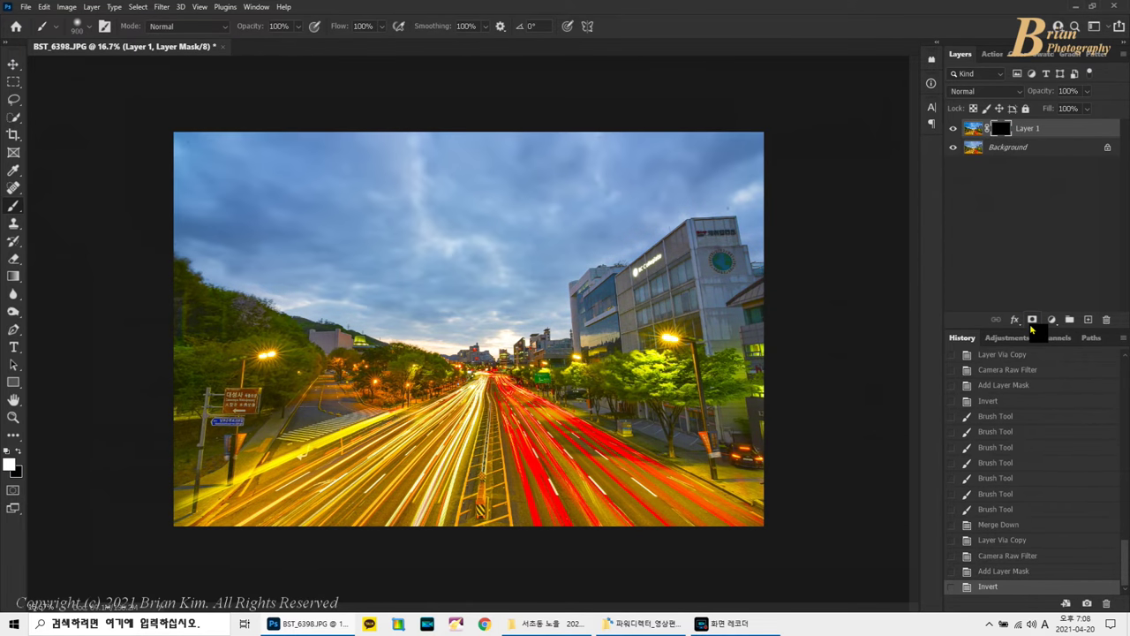
pyautogui.click(8, 125)
pyautogui.moveTo(151, 156)
pyautogui.mouseDown()
pyautogui.moveTo(354, 239)
pyautogui.moveTo(462, 239)
pyautogui.moveTo(286, 271)
pyautogui.mouseUp()
# Step: Paint white on the mask inside the sky selection with the brush and clear the selection
pyautogui.click(13, 205)
pyautogui.moveTo(85, 199)
pyautogui.mouseDown()
pyautogui.moveTo(777, 151)
pyautogui.moveTo(845, 232)
pyautogui.moveTo(406, 189)
pyautogui.moveTo(462, 232)
pyautogui.moveTo(280, 318)
pyautogui.moveTo(685, 316)
pyautogui.moveTo(523, 287)
pyautogui.moveTo(432, 315)
pyautogui.moveTo(294, 275)
pyautogui.moveTo(352, 205)
pyautogui.moveTo(368, 280)
pyautogui.mouseUp()
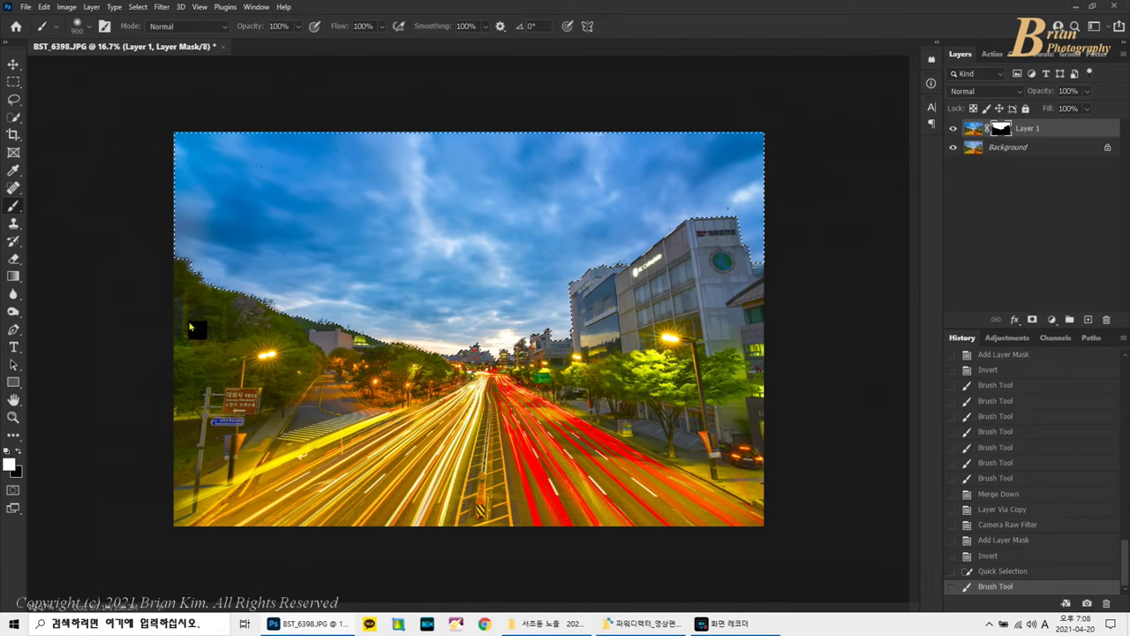
pyautogui.hotkey('ctrl', 'd')
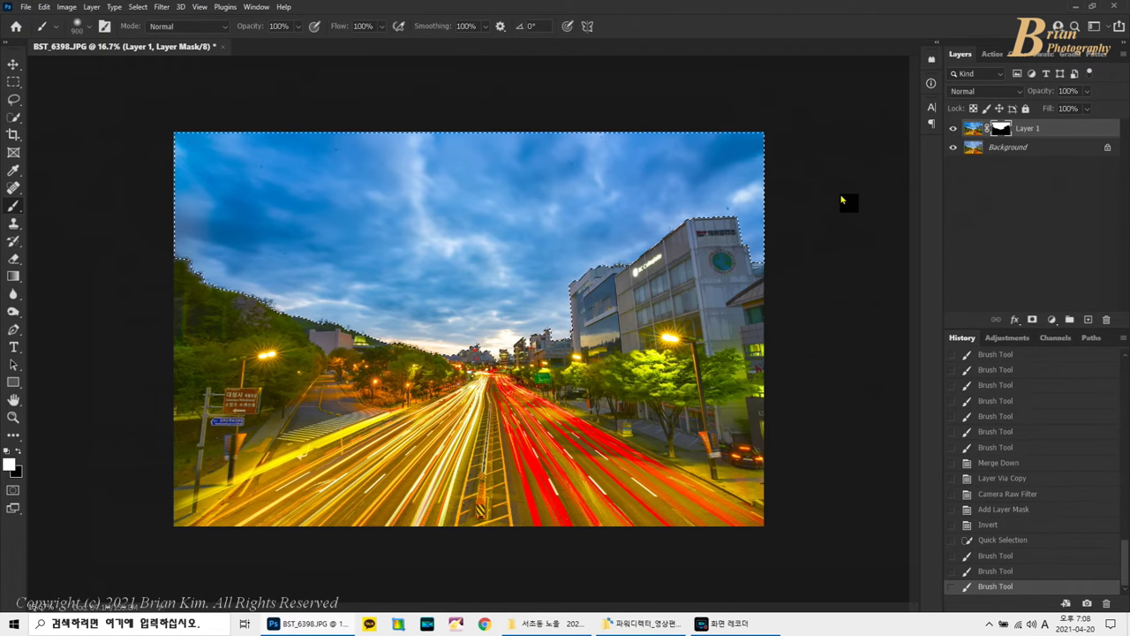
# Step: Compare the image with and without the enhanced sky layer and merge that layer into the background
pyautogui.hotkey('ctrl', 'e')
pyautogui.hotkey('ctrl', 'z')
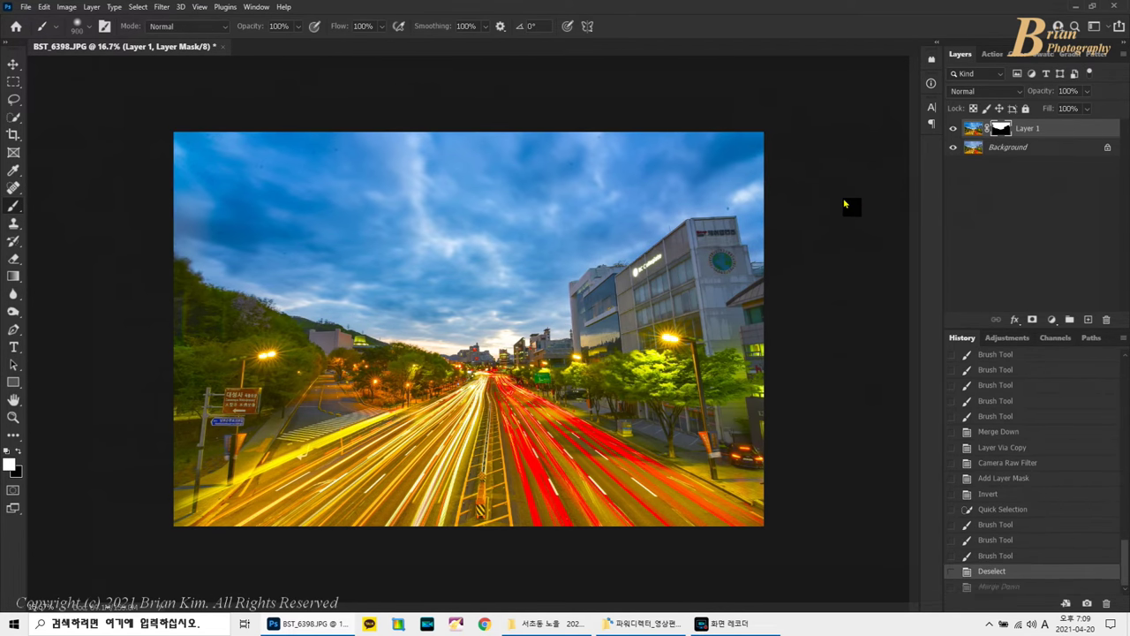
pyautogui.click(954, 132)
pyautogui.click(954, 132)
pyautogui.hotkey('ctrl', 'e')
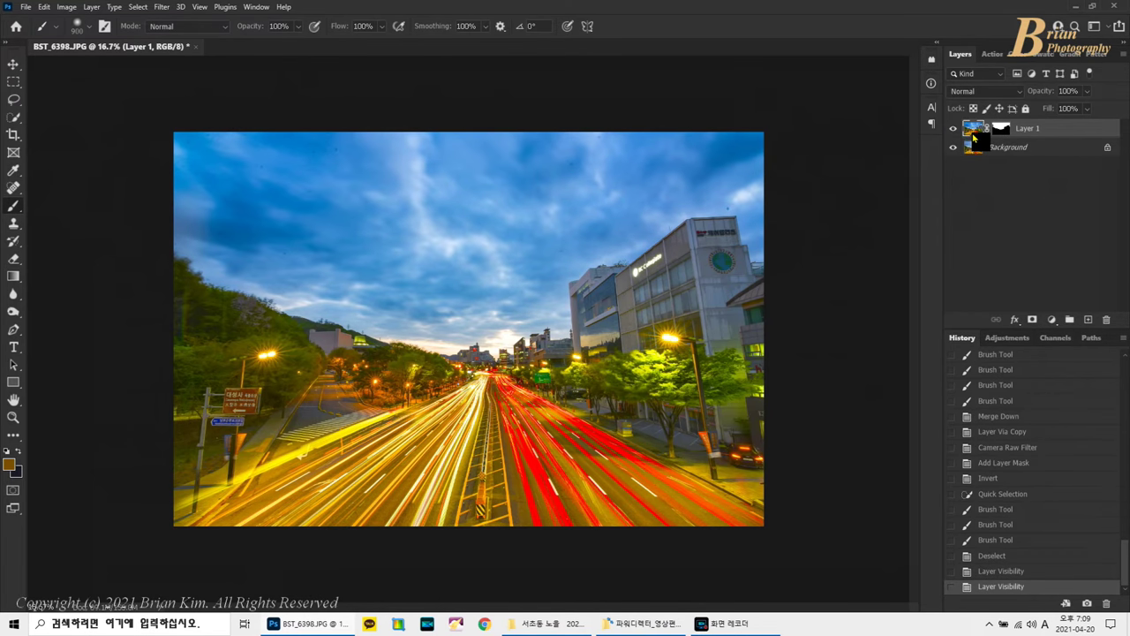
# Step: Duplicate the merged layer and remove the dark dust spots across the sky with the Spot Healing Brush
pyautogui.hotkey('ctrl', 'j')
pyautogui.click(14, 187)
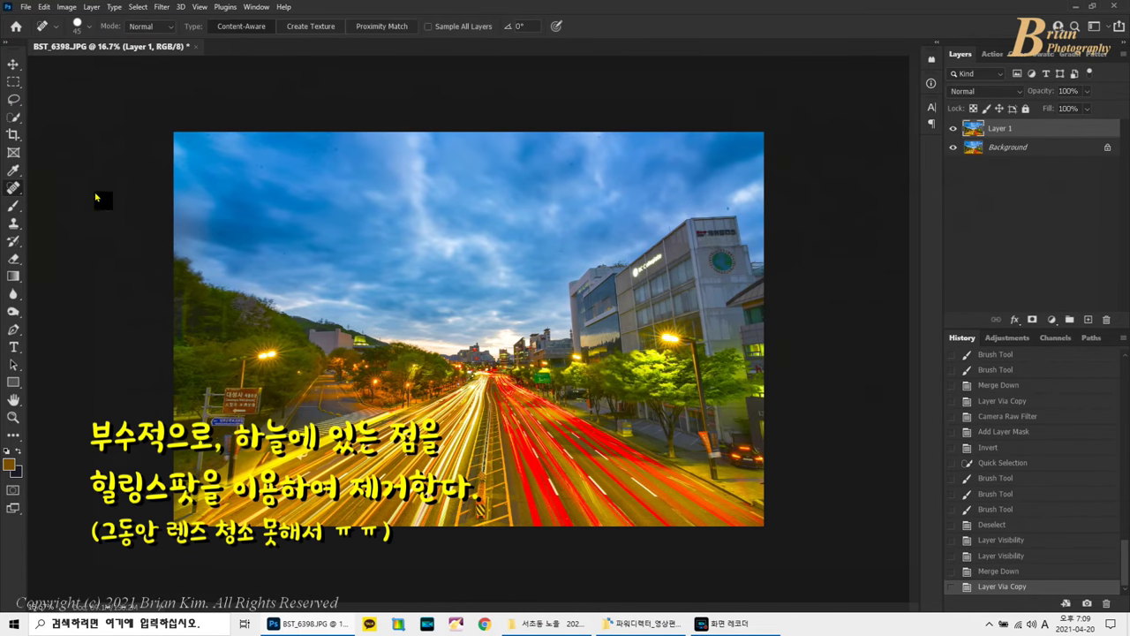
pyautogui.hotkey('ctrl', '+')
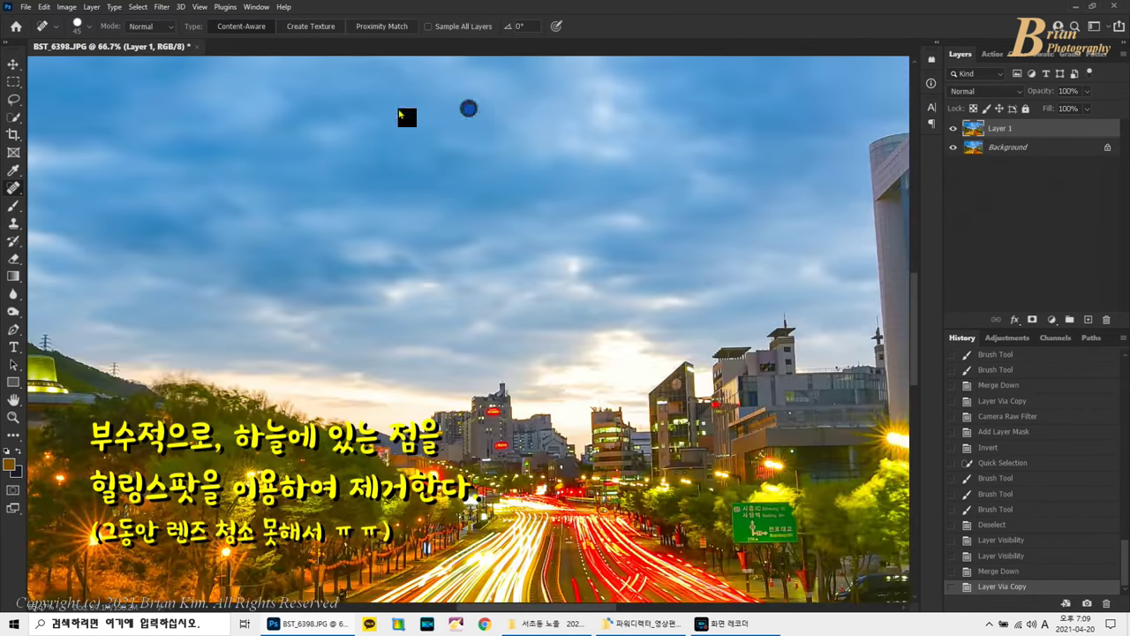
pyautogui.click(466, 106)
pyautogui.hotkey('ctrl', '+')
pyautogui.hotkey('ctrl', '+')
pyautogui.hotkey('ctrl', '+')
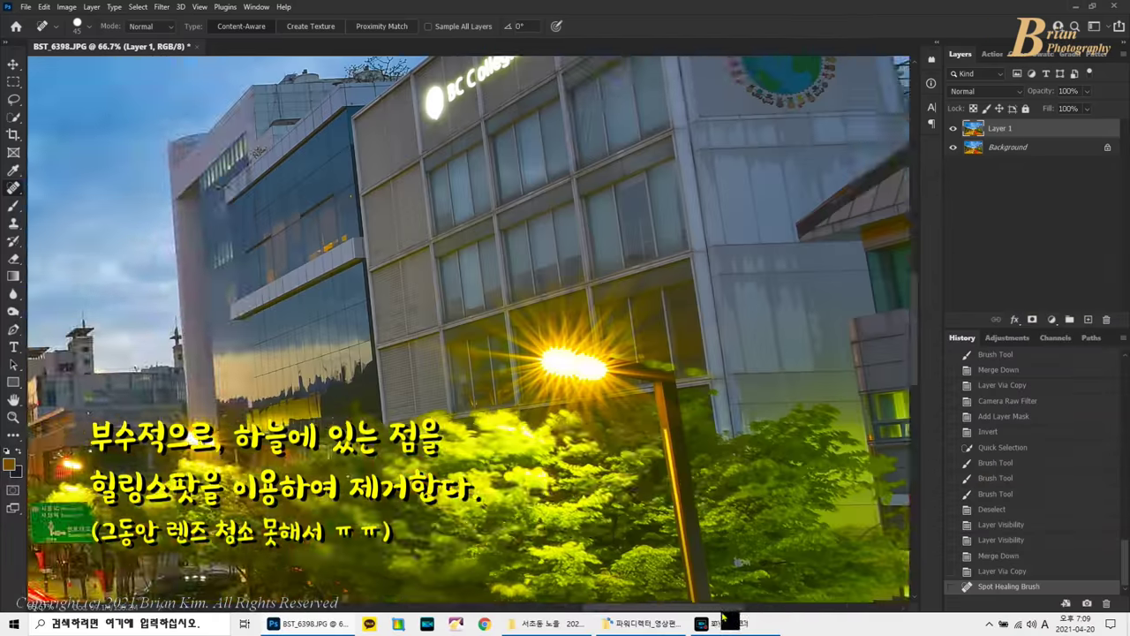
pyautogui.click(585, 407)
pyautogui.click(69, 117)
pyautogui.click(261, 235)
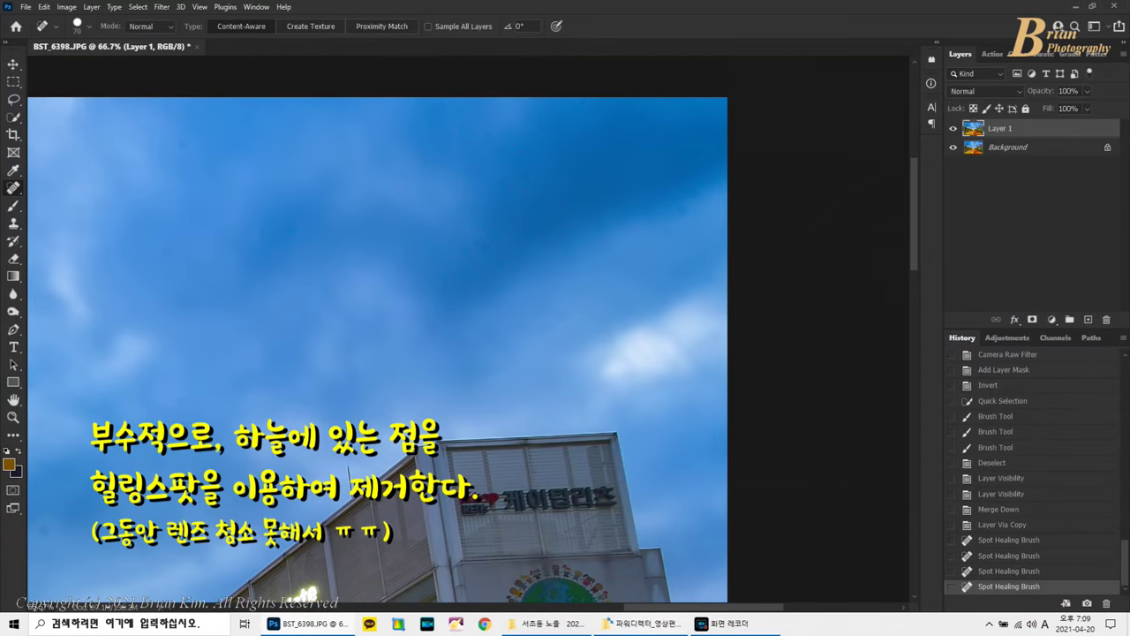
pyautogui.moveTo(664, 608); pyautogui.dragTo(462, 607)
pyautogui.click(56, 138)
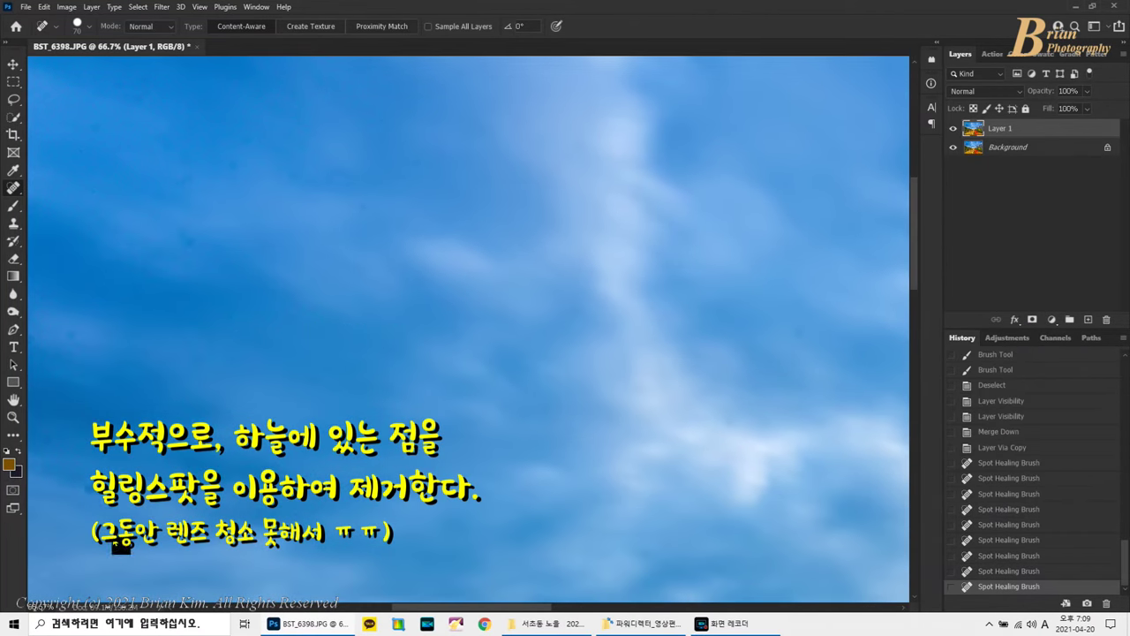
pyautogui.click(90, 488)
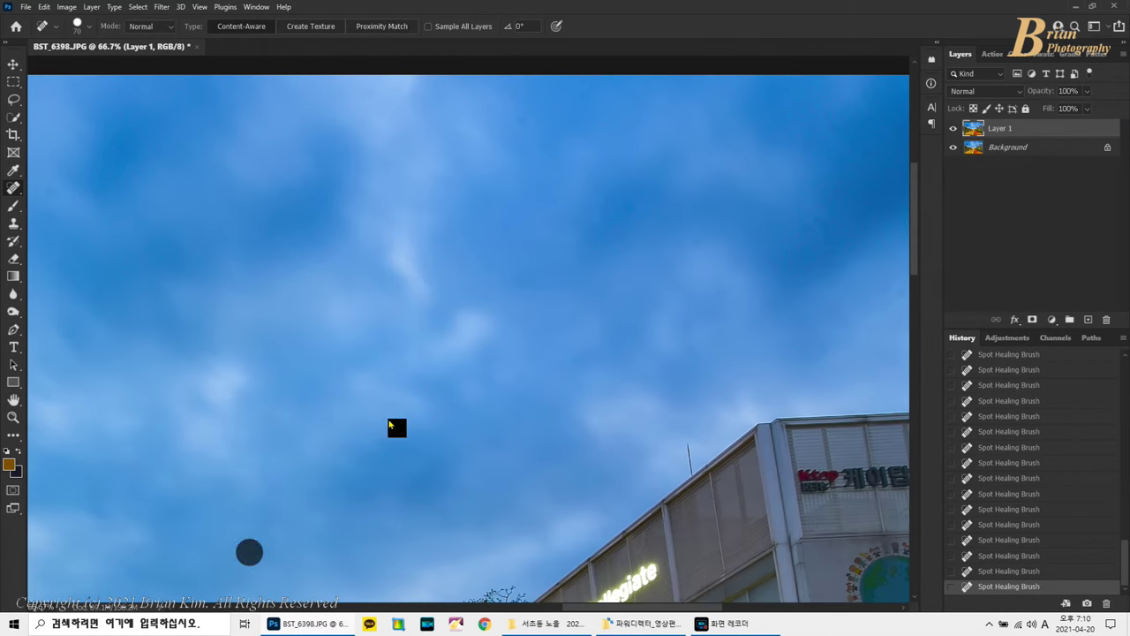
# Step: Compare the image with and without the healed layer and merge that layer into the background
pyautogui.hotkey('ctrl', '0')
pyautogui.click(954, 130)
pyautogui.click(955, 135)
pyautogui.click(955, 135)
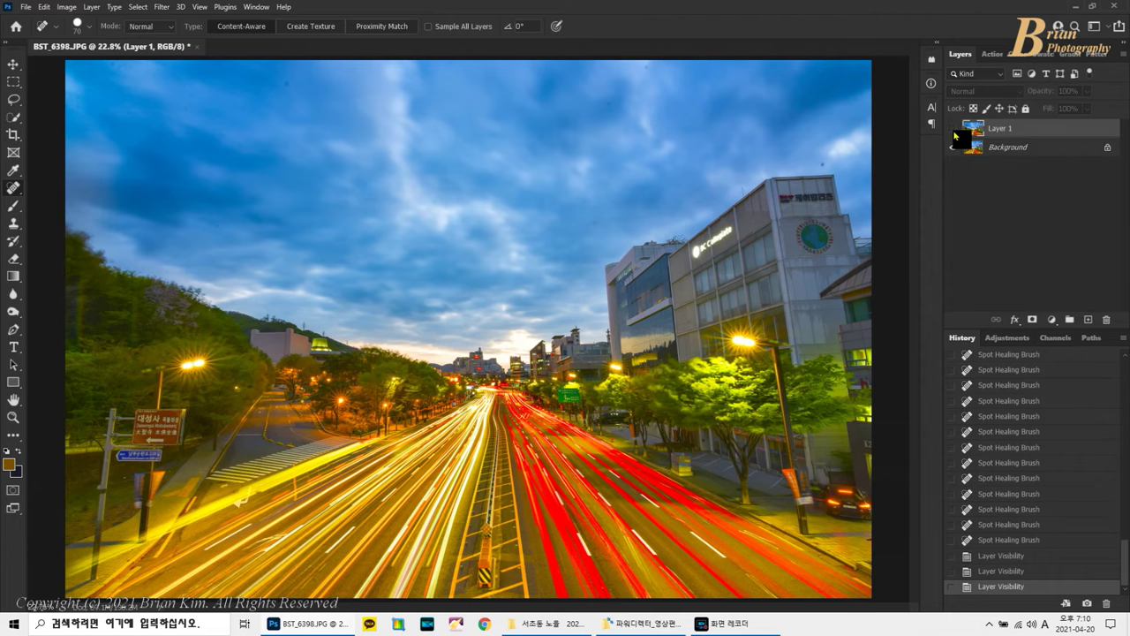
pyautogui.click(955, 142)
pyautogui.hotkey('ctrl', 'e')
# Step: Duplicate the background and brighten the copy with the Camera Raw Filter, using Exposure +0.50 and Shadows +47
pyautogui.hotkey('ctrl', 'j')
pyautogui.click(163, 7)
pyautogui.click(203, 105)
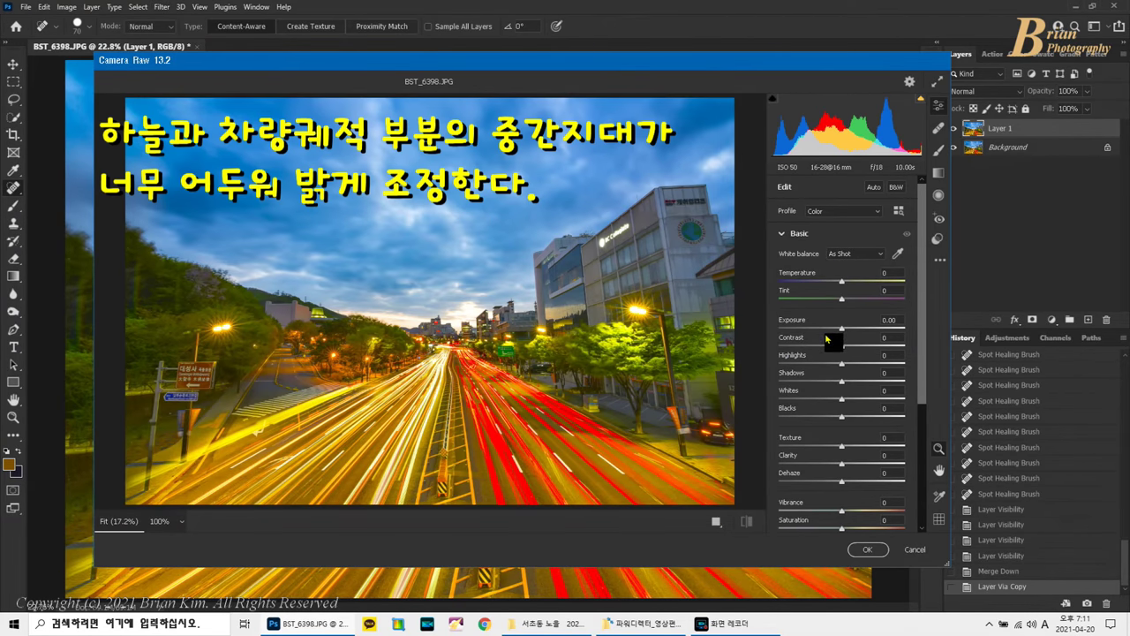
pyautogui.moveTo(843, 332); pyautogui.dragTo(852, 334)
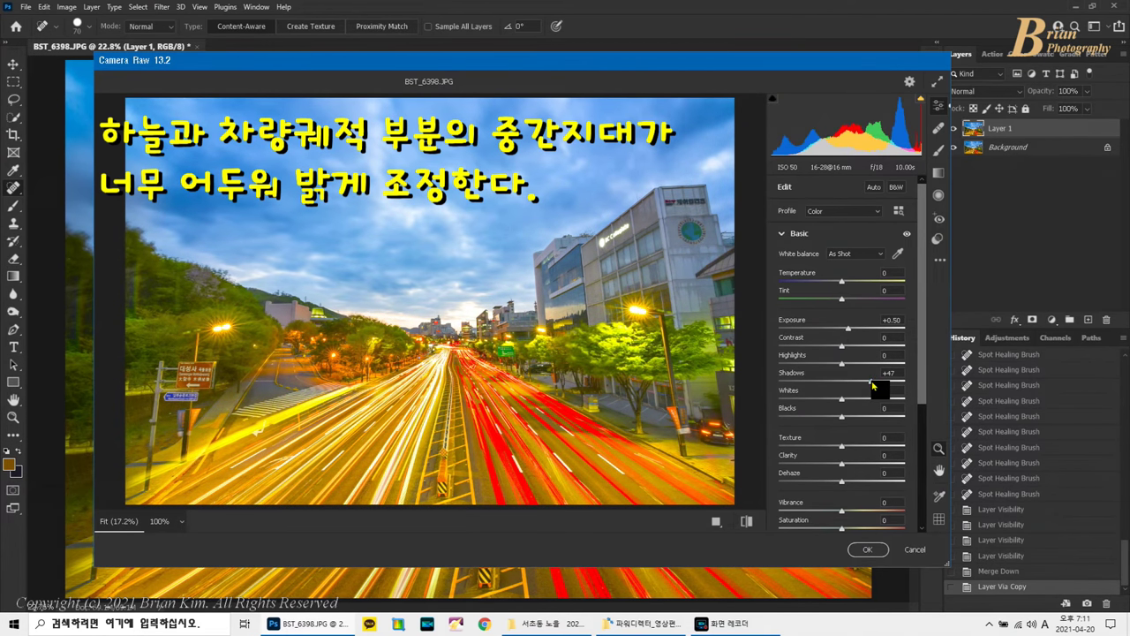
pyautogui.click(881, 549)
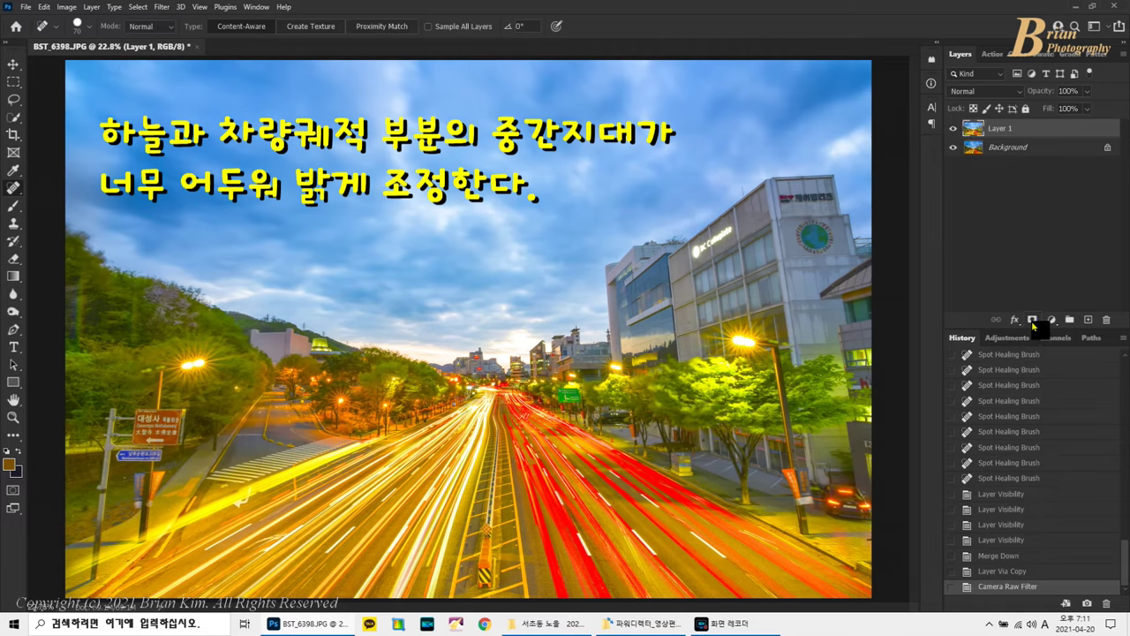
# Step: Add a black mask to the brightened layer and paint white over the trees on the right side of the road
pyautogui.click(1032, 320)
pyautogui.hotkey('ctrl', 'i')
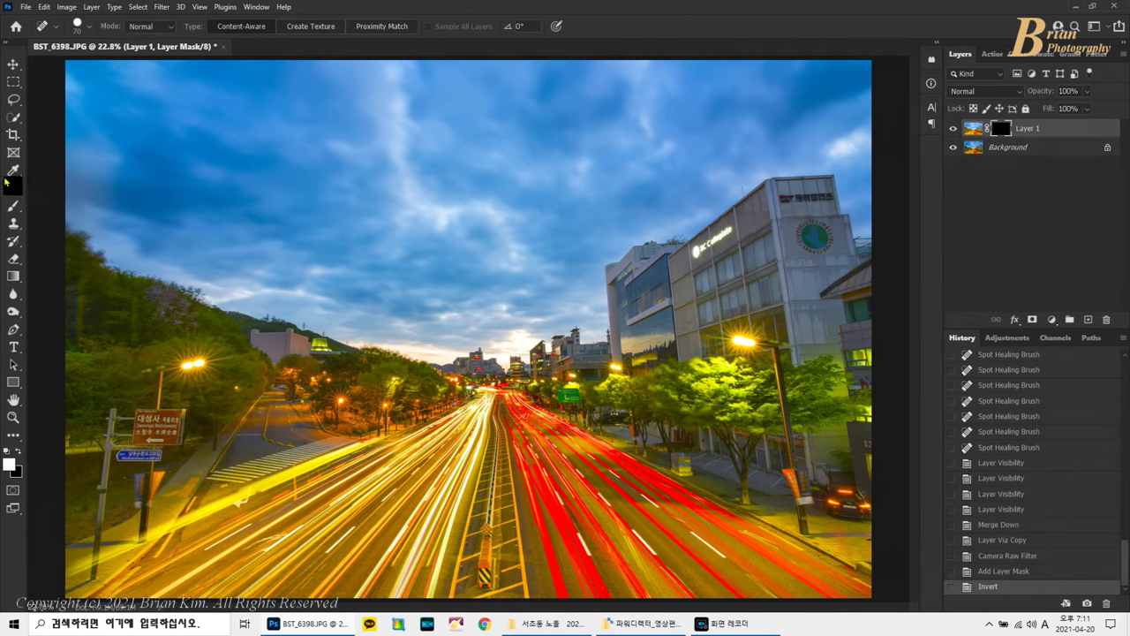
pyautogui.click(13, 205)
pyautogui.click(552, 381)
pyautogui.moveTo(647, 428)
pyautogui.mouseDown()
pyautogui.moveTo(634, 432)
pyautogui.moveTo(774, 447)
pyautogui.moveTo(664, 436)
pyautogui.mouseUp()
pyautogui.click(658, 427)
pyautogui.click(670, 358)
# Step: Paint white on the mask with a smaller brush over the left roadside trees and the far end of the road
pyautogui.press('[')
pyautogui.press('[')
pyautogui.press('[')
pyautogui.press('[')
pyautogui.click(399, 378)
pyautogui.click(371, 373)
pyautogui.click(342, 371)
pyautogui.click(313, 366)
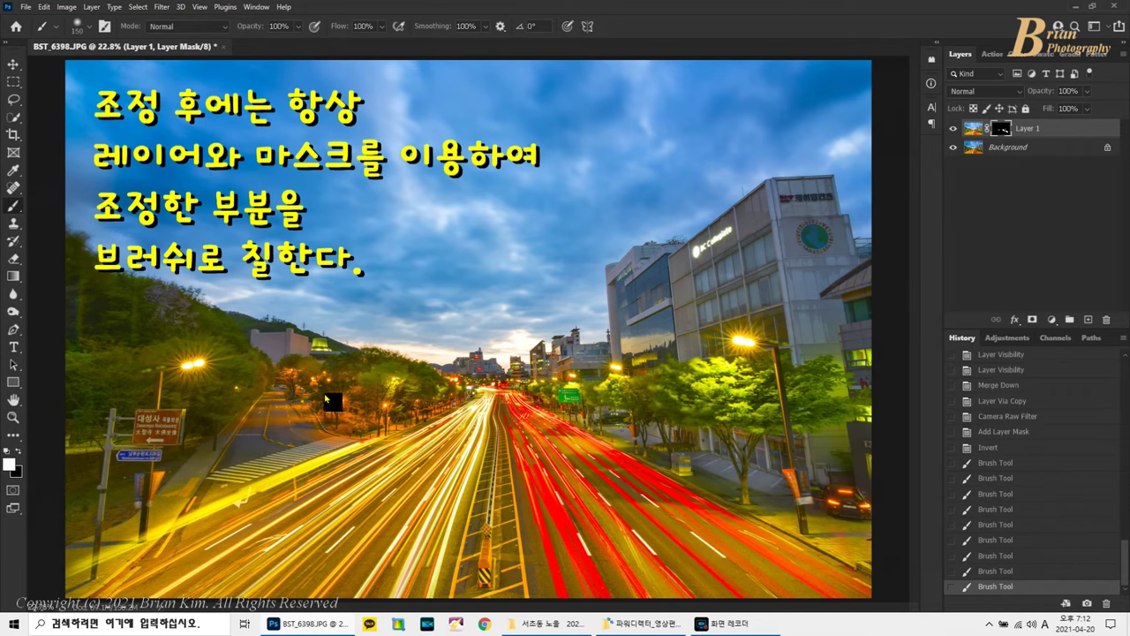
pyautogui.click(326, 391)
pyautogui.click(455, 393)
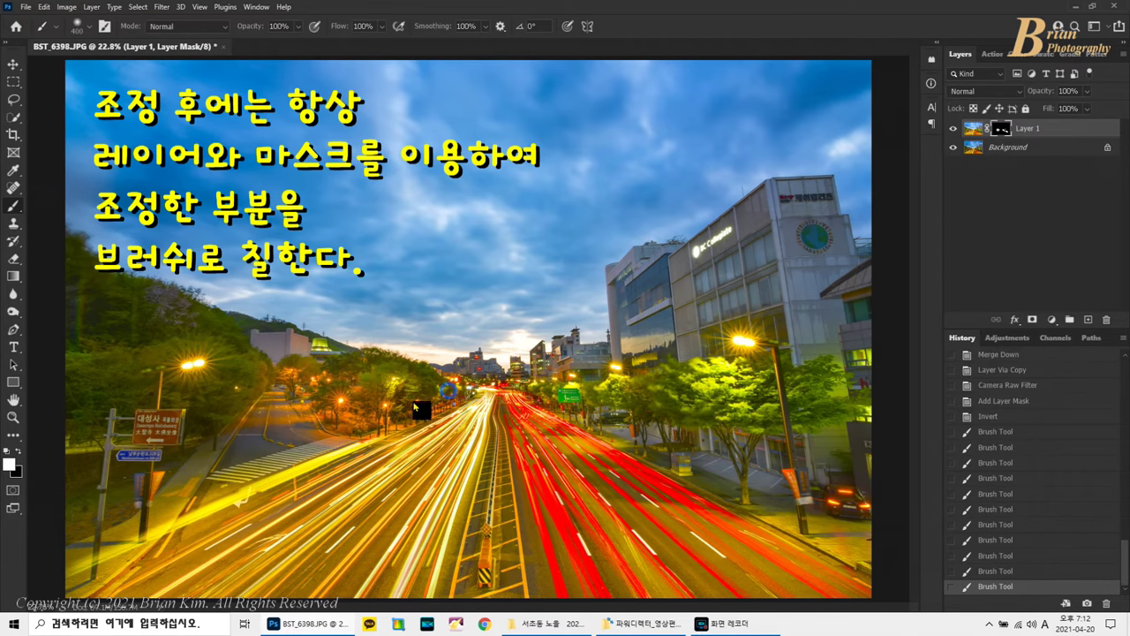
pyautogui.click(286, 382)
pyautogui.click(432, 393)
pyautogui.press('[')
pyautogui.press('[')
pyautogui.press('[')
pyautogui.press('[')
pyautogui.press('[')
pyautogui.press('[')
pyautogui.click(465, 377)
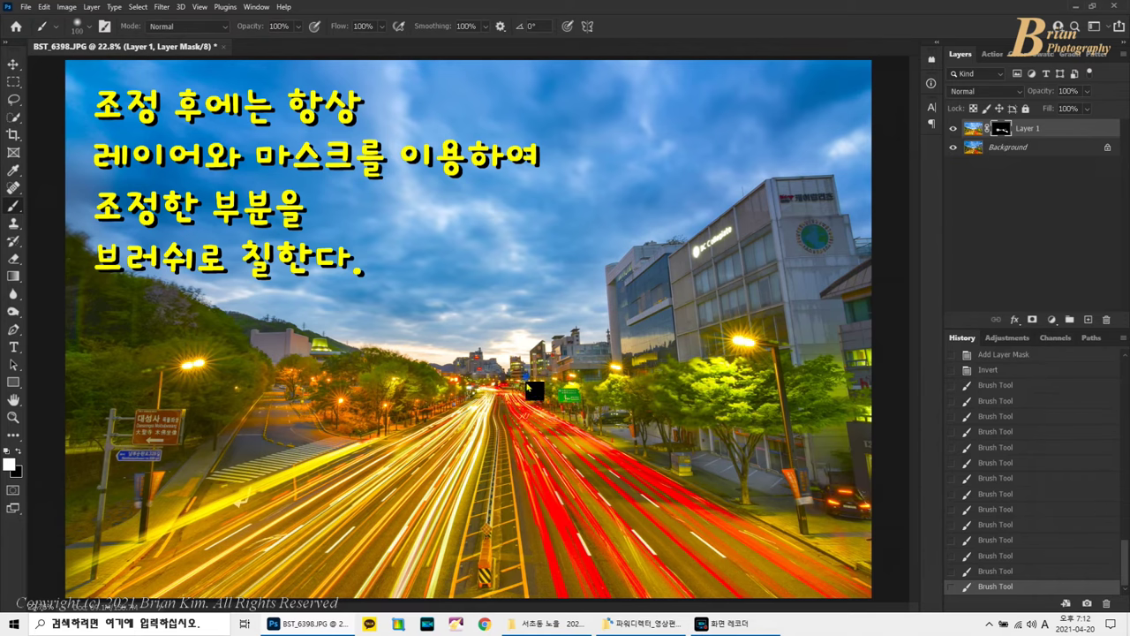
pyautogui.click(404, 408)
pyautogui.click(324, 366)
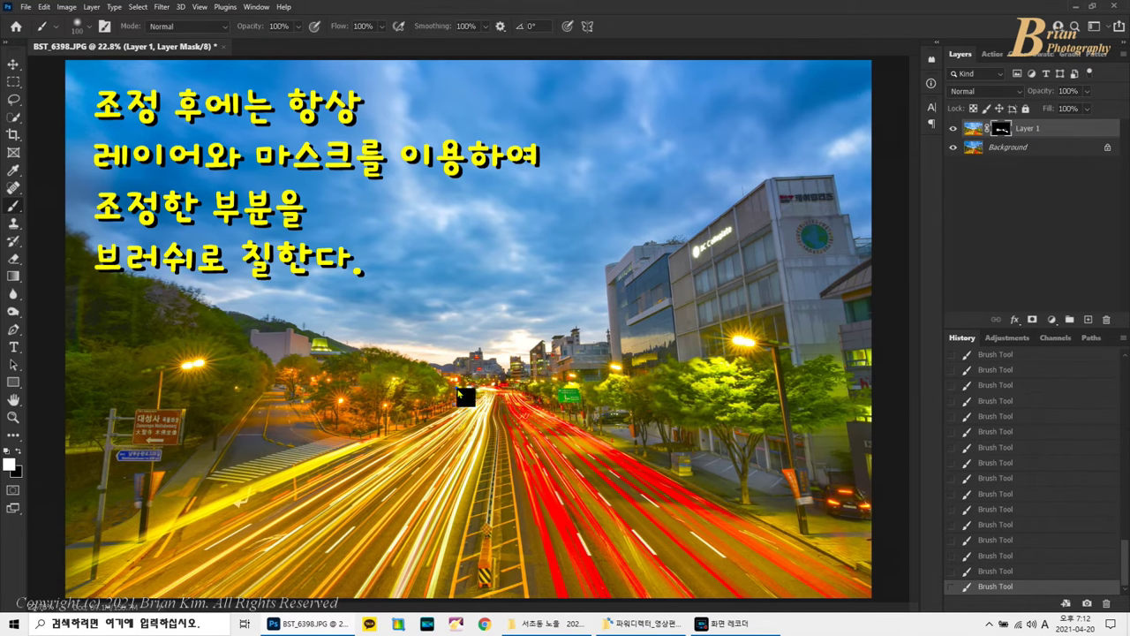
# Step: Refine the mask at 100% view over the distant buildings and roadside trees, varying the brush between 35 and 100 px
pyautogui.hotkey('ctrl', '1')
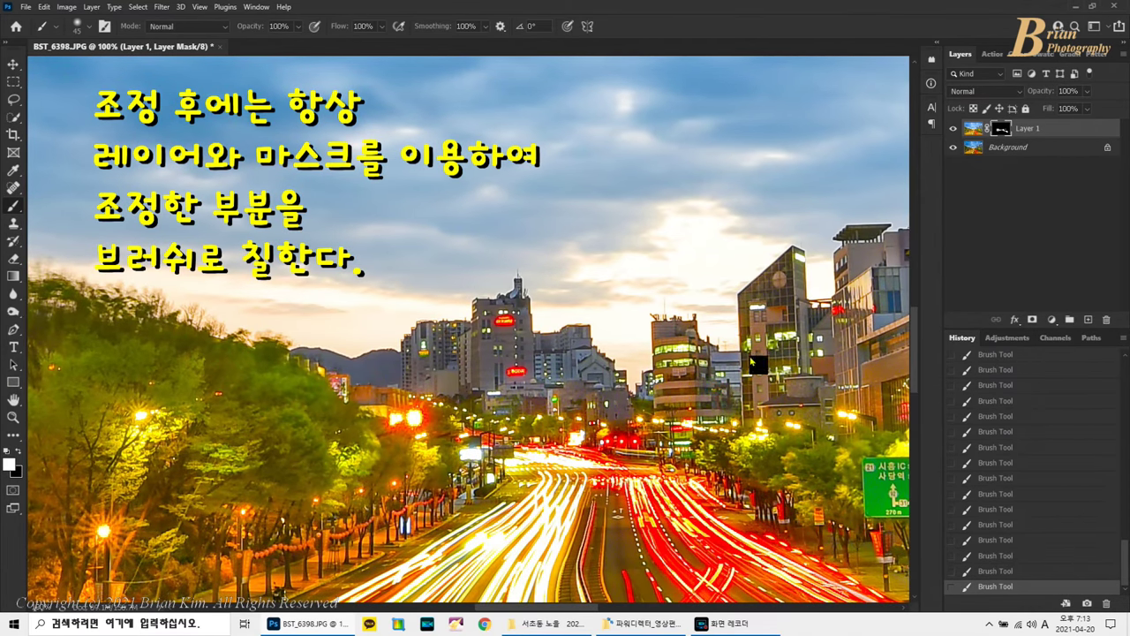
pyautogui.press('[')
pyautogui.press('[')
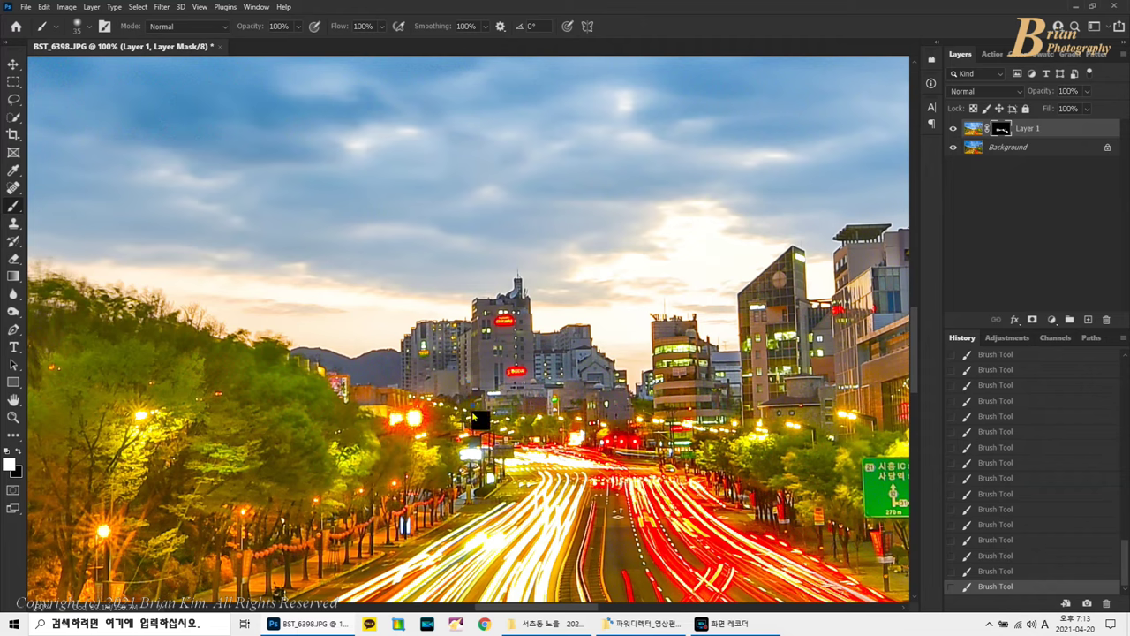
pyautogui.press(']')
pyautogui.press(']')
pyautogui.press(']')
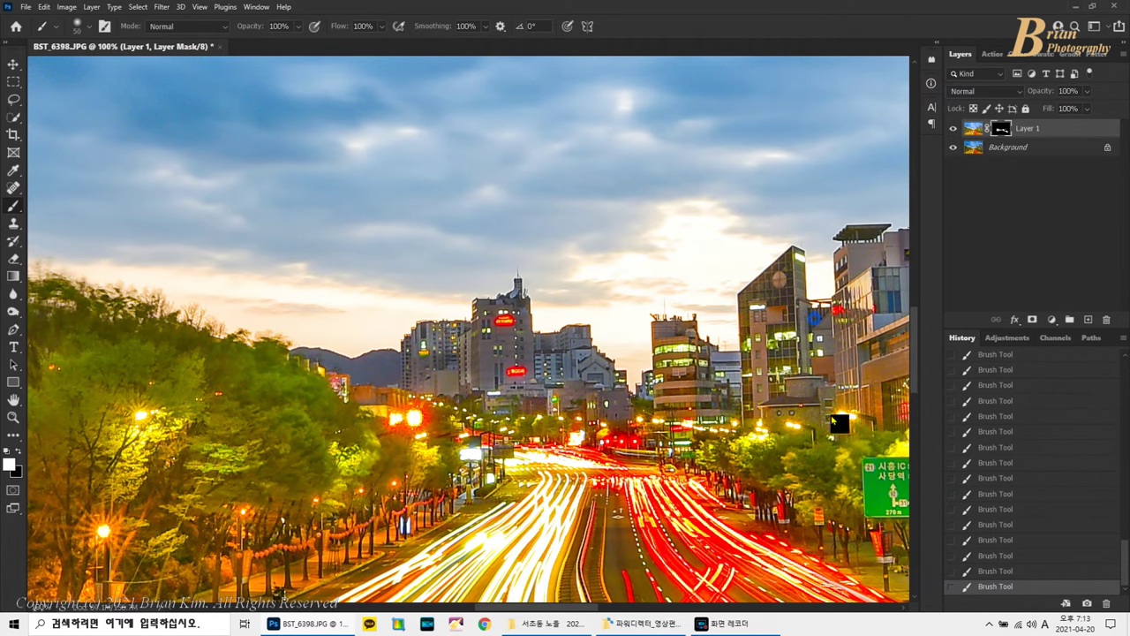
pyautogui.click(646, 608)
pyautogui.press('[')
pyautogui.press(']')
pyautogui.press(']')
pyautogui.press(']')
pyautogui.press(']')
pyautogui.press(']')
pyautogui.press(']')
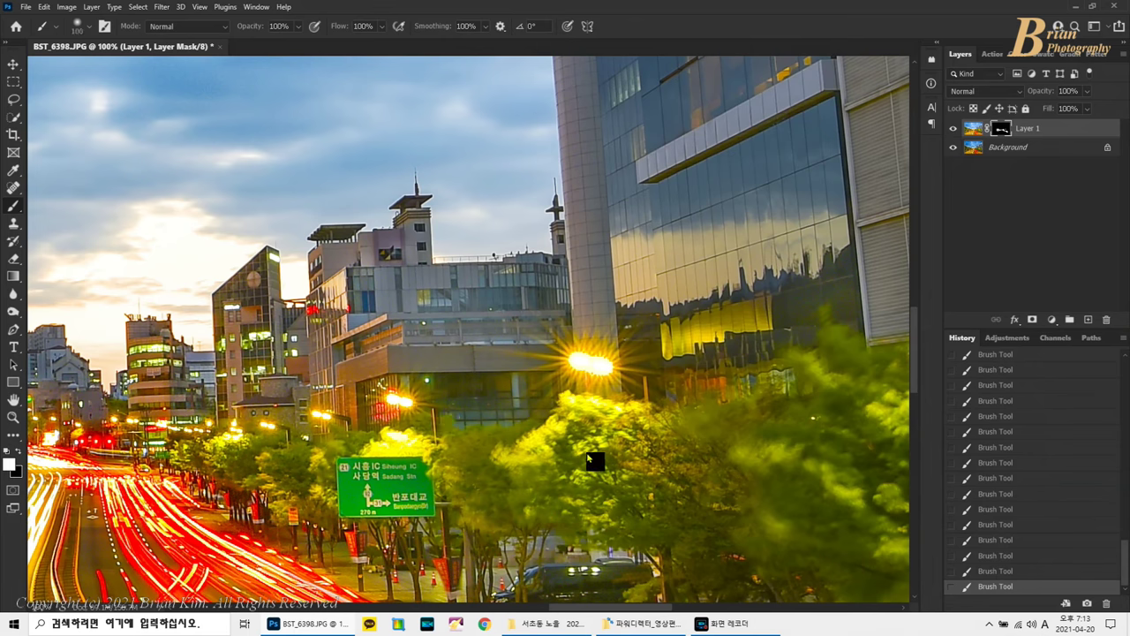
pyautogui.scroll(-3, 497, 460)
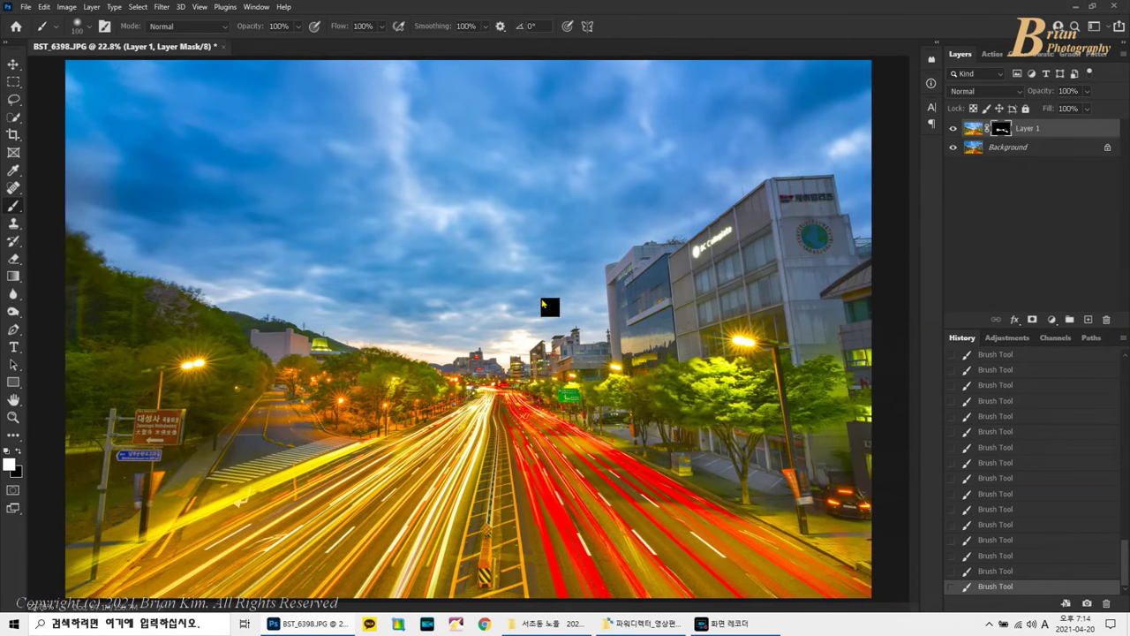
# Step: Merge the brightened layer down and sharpen a duplicate with the Camera Raw Filter, setting Masking to 93 and raising Sharpening slightly
pyautogui.click(164, 8)
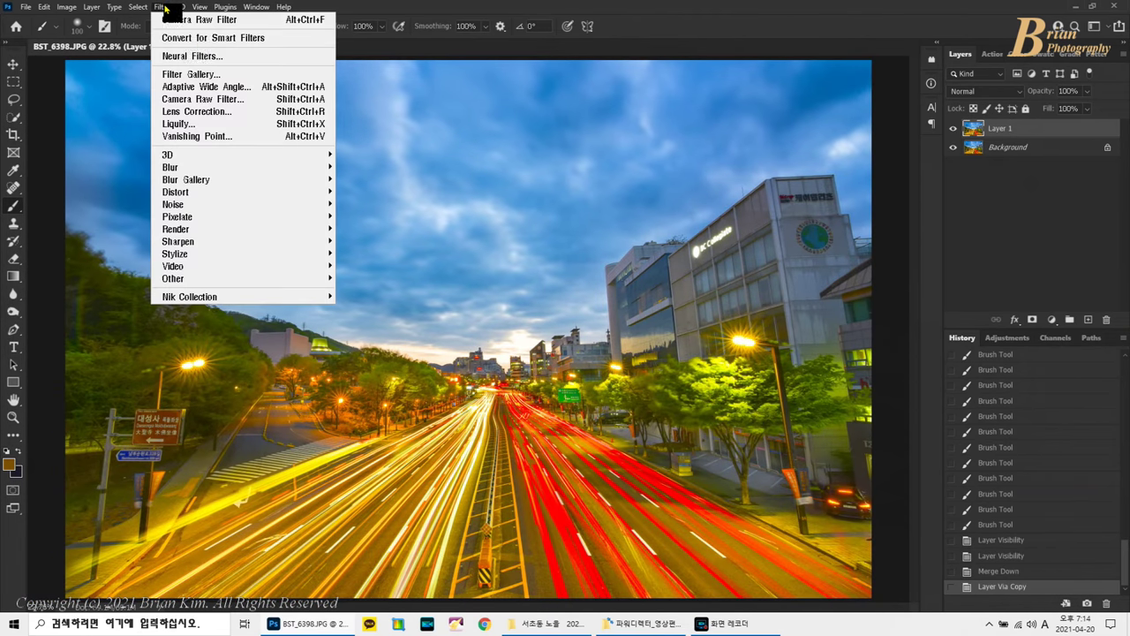
pyautogui.click(213, 98)
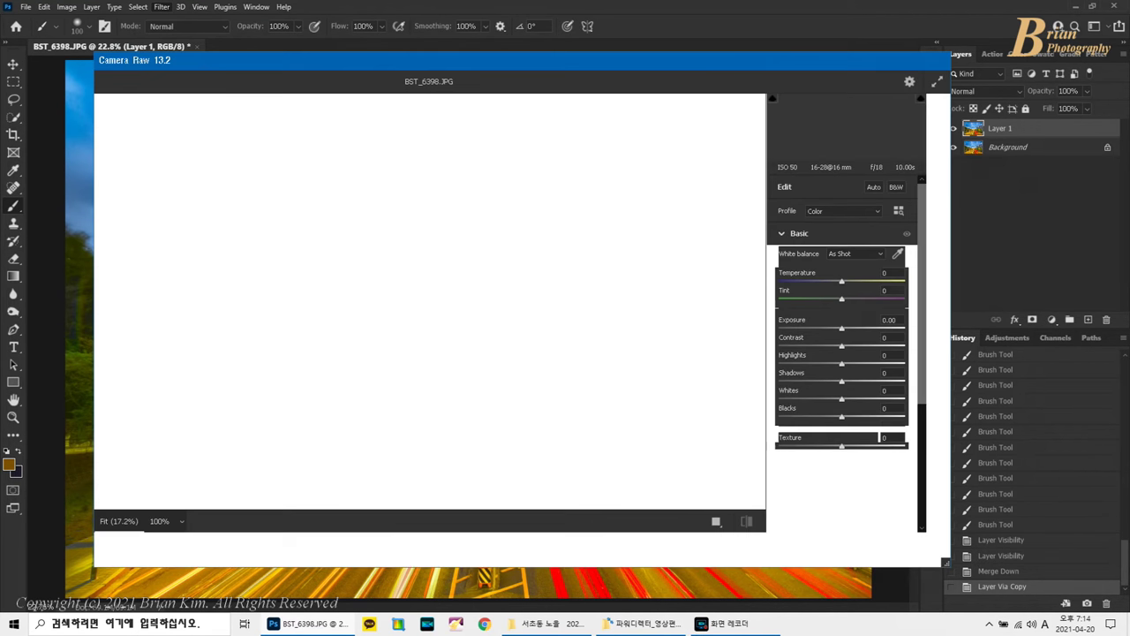
pyautogui.scroll(-5, 843, 412)
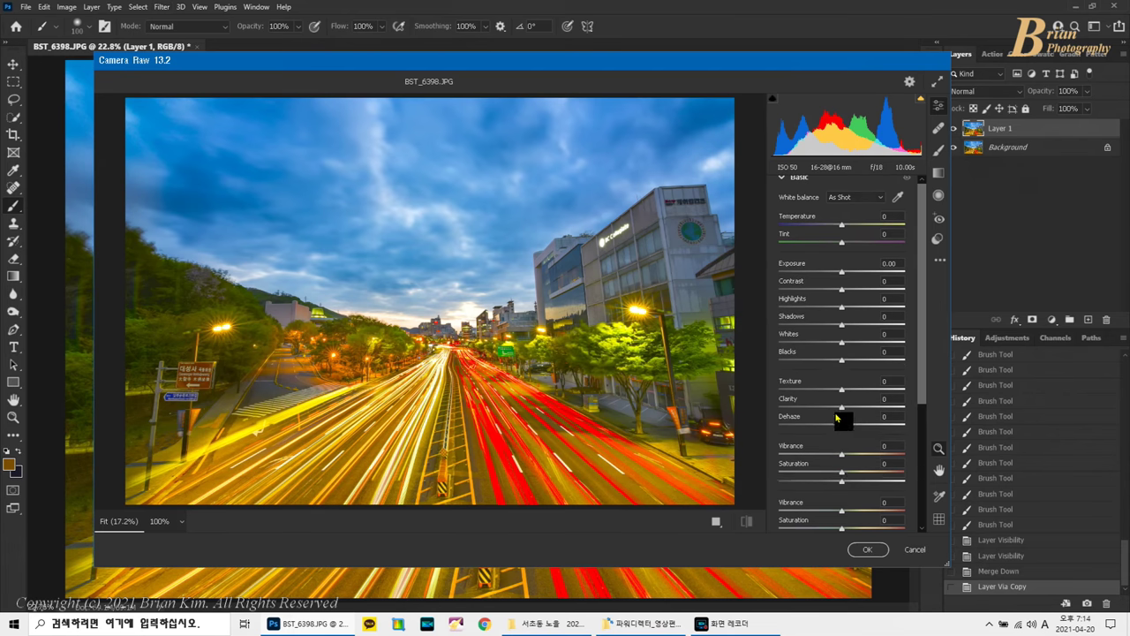
pyautogui.click(815, 383)
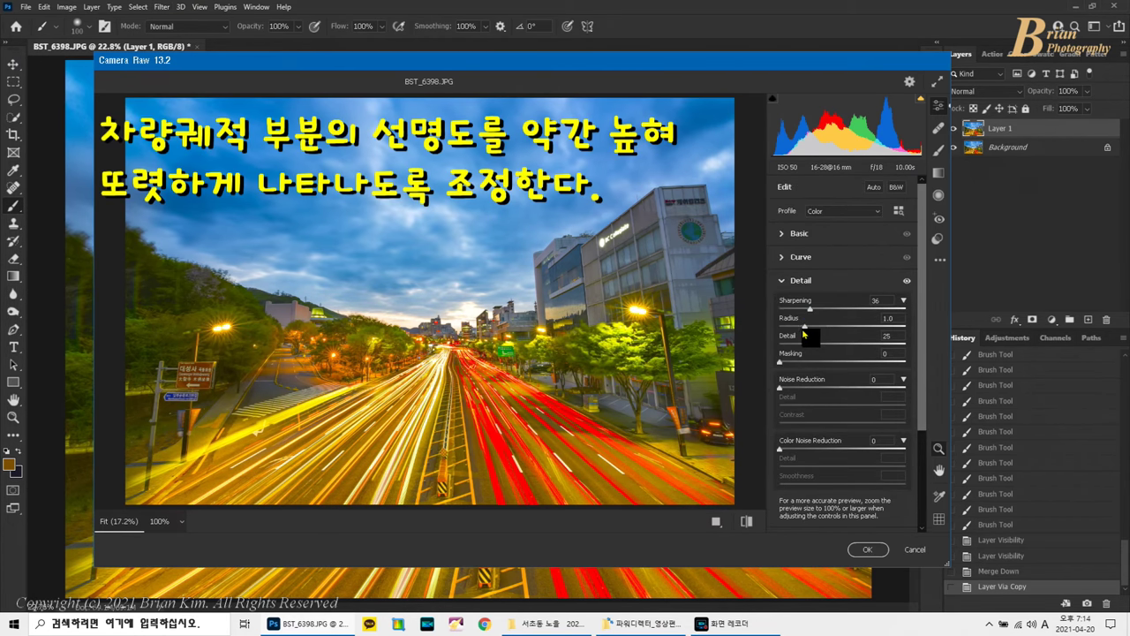
pyautogui.moveTo(825, 357); pyautogui.dragTo(899, 382)
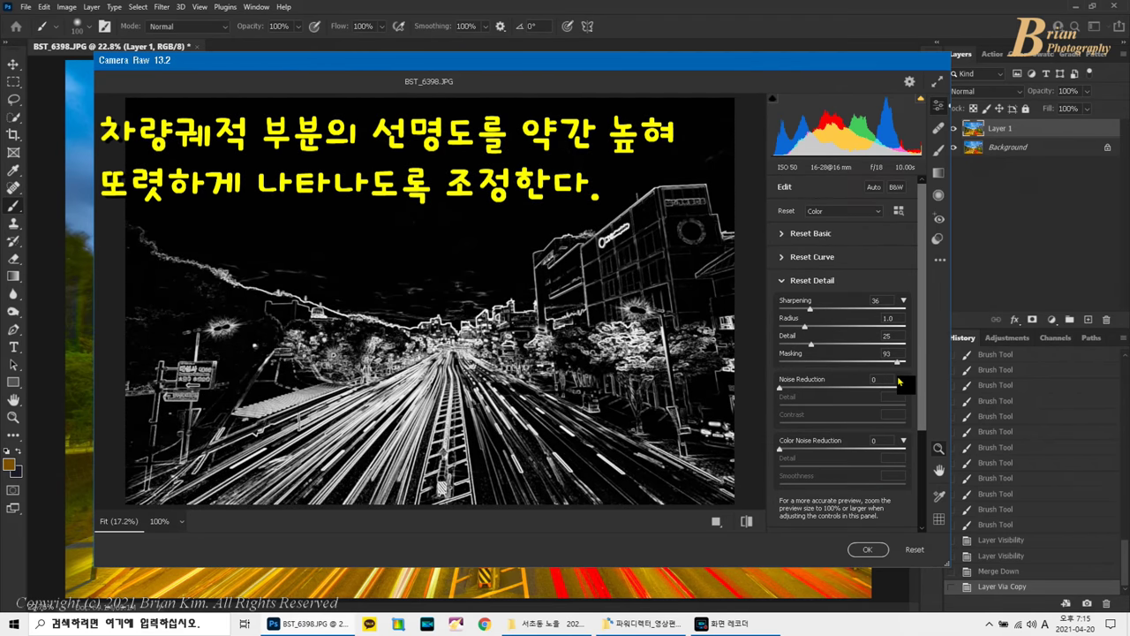
pyautogui.moveTo(899, 381); pyautogui.dragTo(899, 381)
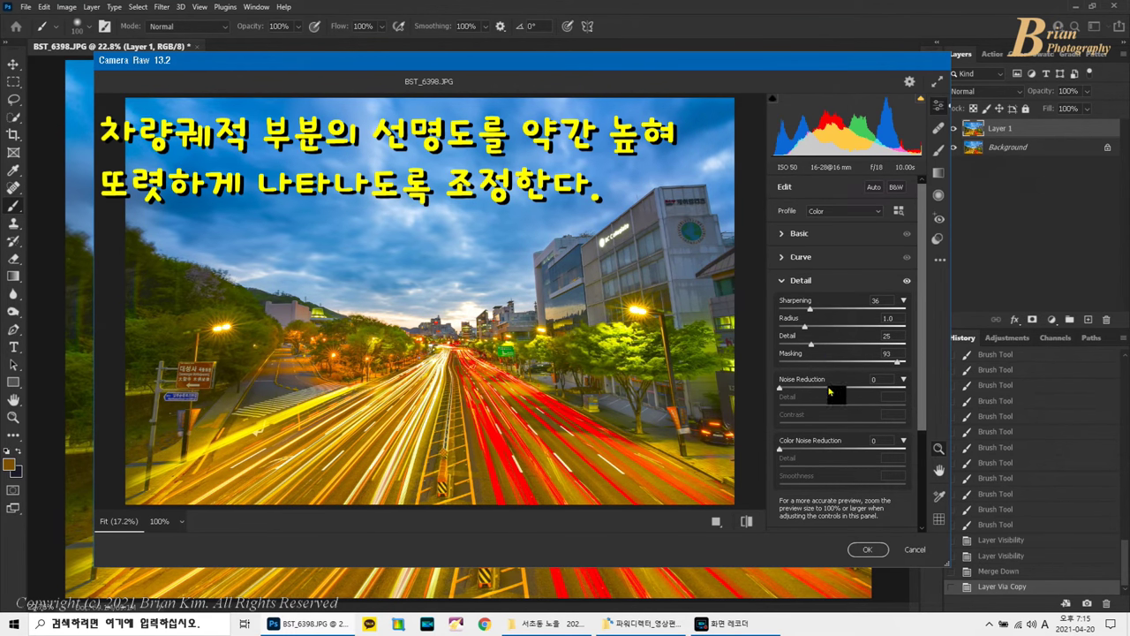
pyautogui.press('alt')
pyautogui.moveTo(812, 314); pyautogui.dragTo(820, 318)
pyautogui.click(872, 551)
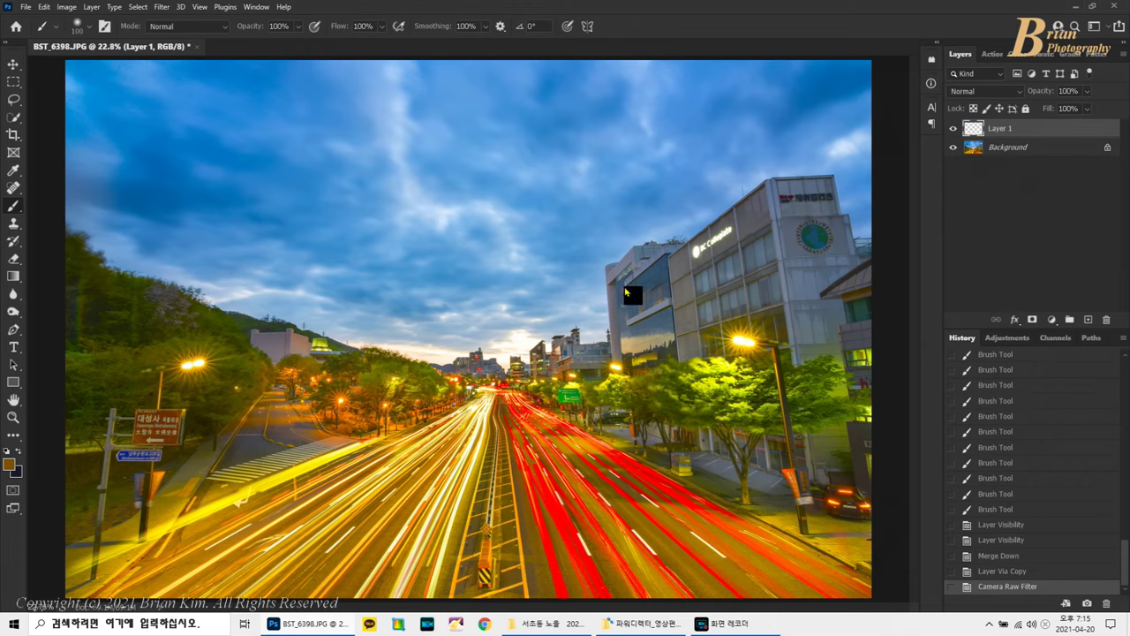
# Step: Erase the sky from the sharpened layer with the Eraser and merge the layer into the background
pyautogui.click(14, 260)
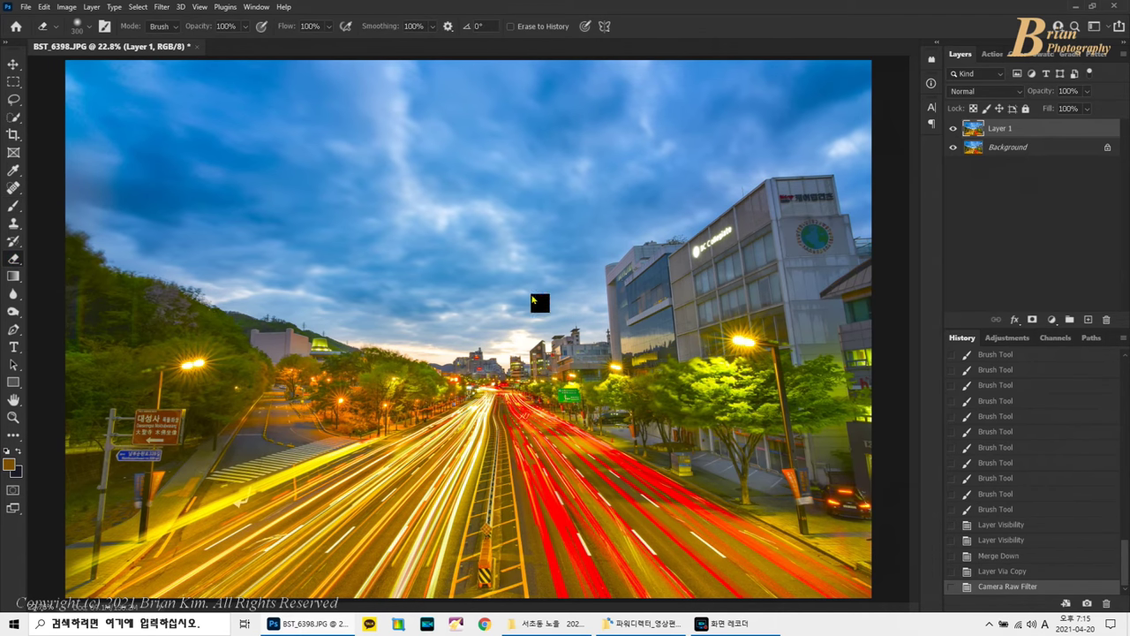
pyautogui.click(412, 352)
pyautogui.click(954, 129)
pyautogui.click(954, 129)
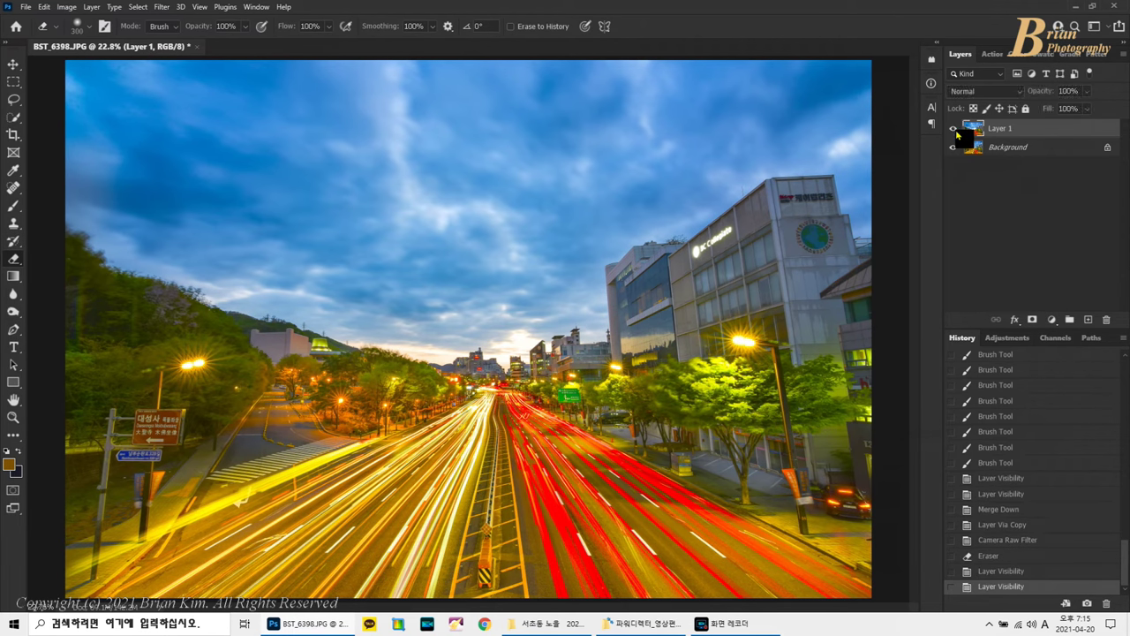
pyautogui.hotkey('ctrl', 'e')
# Step: Duplicate the background and add a shadow point and a midtone point in Curves, raising the midtone to input 117, output 129
pyautogui.hotkey('ctrl', 'j')
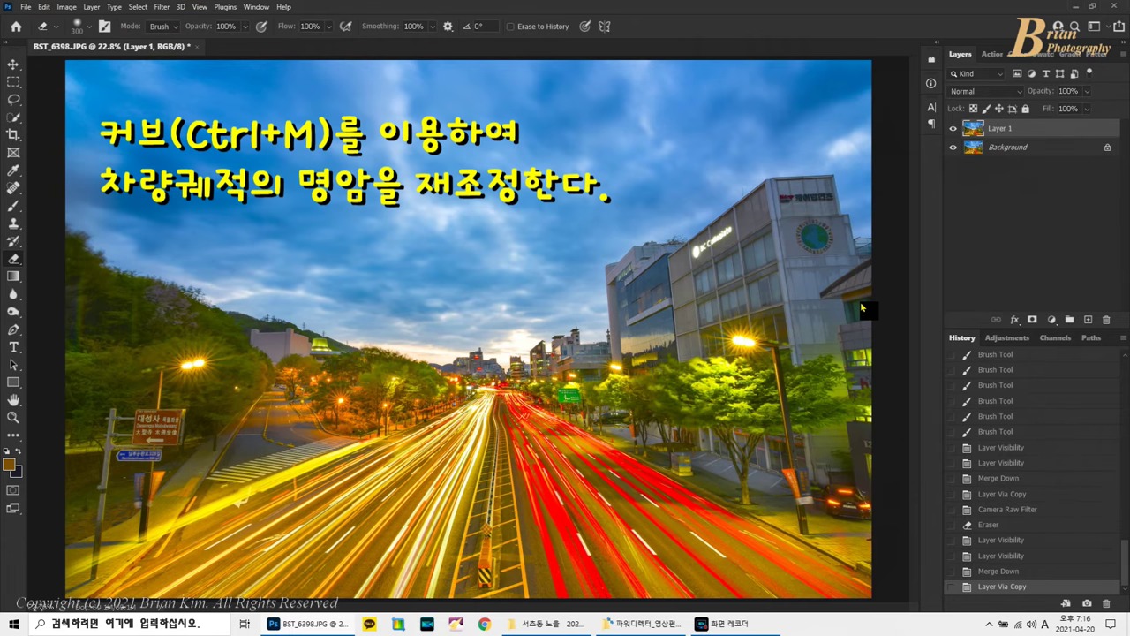
pyautogui.hotkey('ctrl', 'm')
pyautogui.keyDown('ctrl'); pyautogui.click(202, 425); pyautogui.keyUp('ctrl')
pyautogui.keyDown('ctrl'); pyautogui.click(528, 353); pyautogui.keyUp('ctrl')
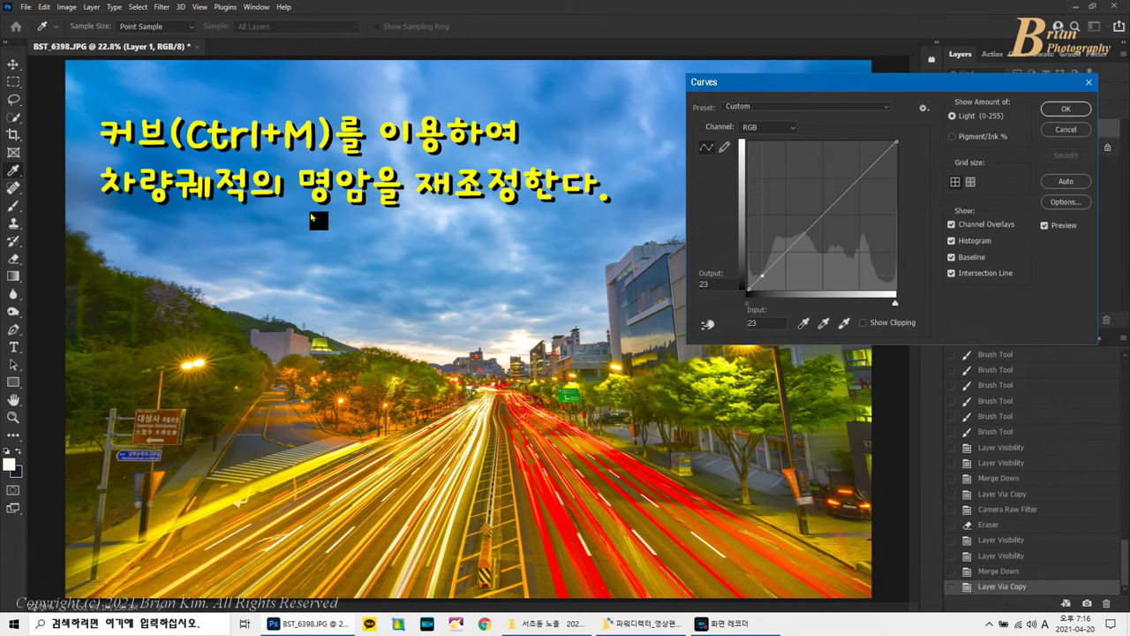
pyautogui.press('Up')
pyautogui.press('Up')
pyautogui.press('Up')
pyautogui.press('Up')
pyautogui.press('Up')
pyautogui.press('Up')
pyautogui.press('Up')
pyautogui.press('Up')
pyautogui.press('Up')
pyautogui.press('Up')
pyautogui.press('Up')
pyautogui.press('Up')
pyautogui.press('Up')
pyautogui.press('Up')
pyautogui.press('Up')
pyautogui.press('Up')
pyautogui.press('Up')
pyautogui.press('Down')
pyautogui.press('Down')
pyautogui.press('Down')
pyautogui.press('Down')
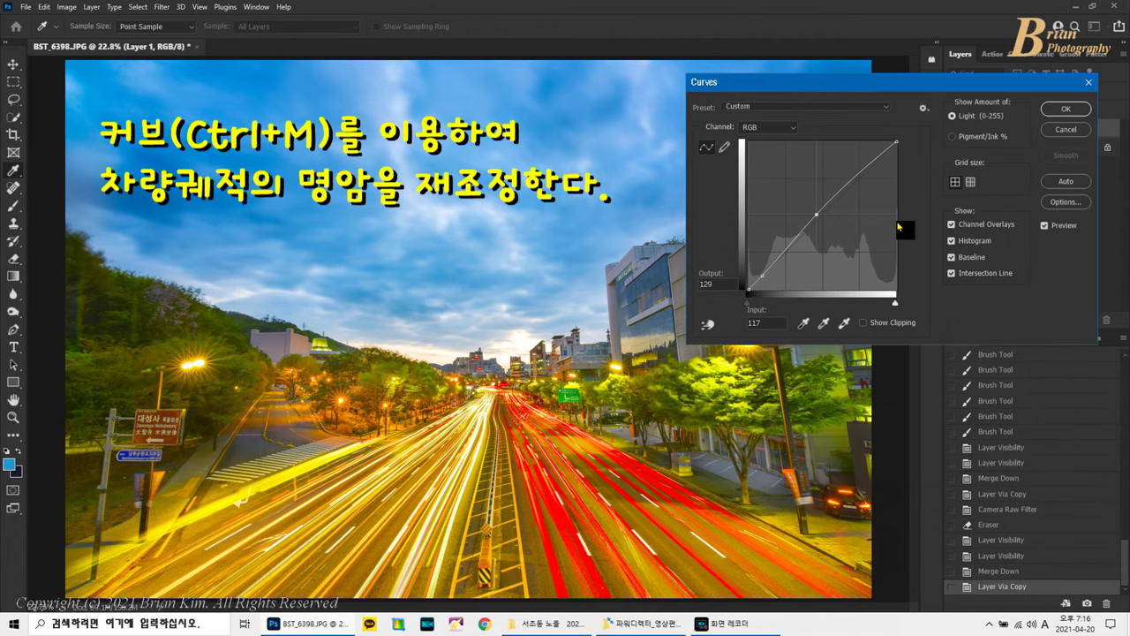
# Step: Move the lower curve point to input 80, output 82, and apply the Curves adjustment
pyautogui.moveTo(761, 276); pyautogui.dragTo(819, 266)
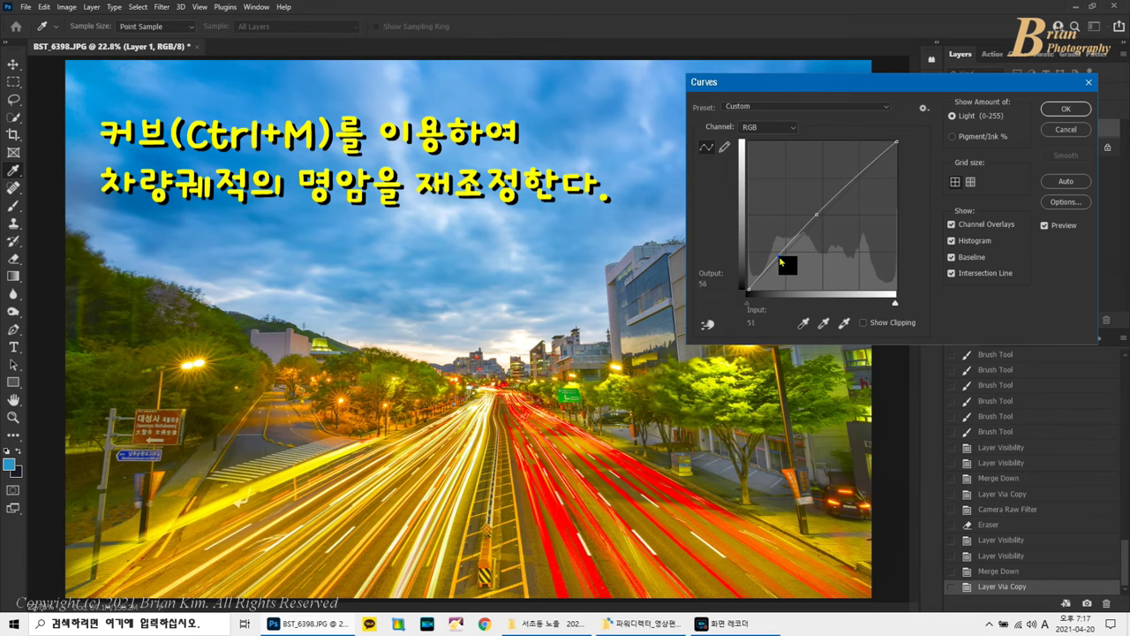
pyautogui.moveTo(784, 265); pyautogui.dragTo(804, 271)
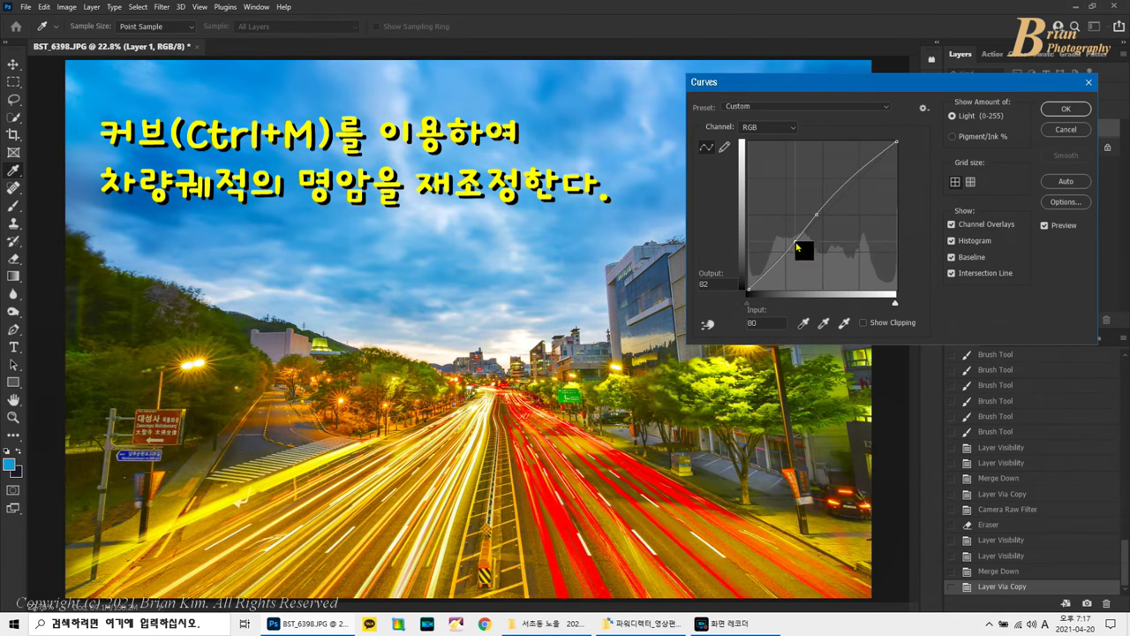
pyautogui.click(1062, 109)
# Step: Compare the image with and without the Curves-adjusted layer
pyautogui.click(952, 130)
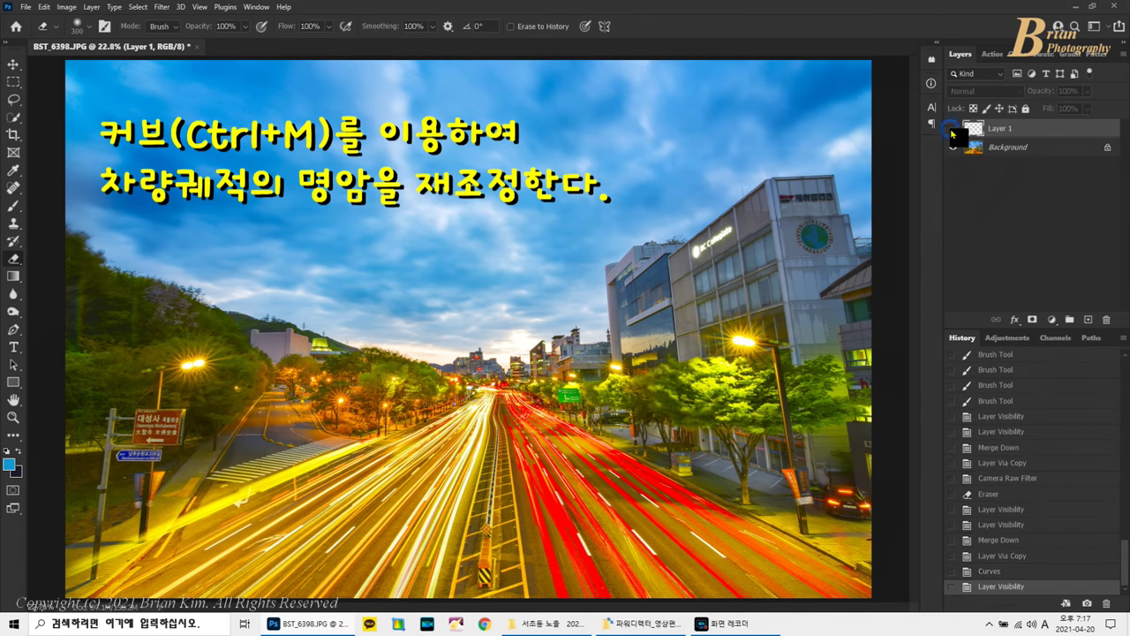
pyautogui.click(950, 129)
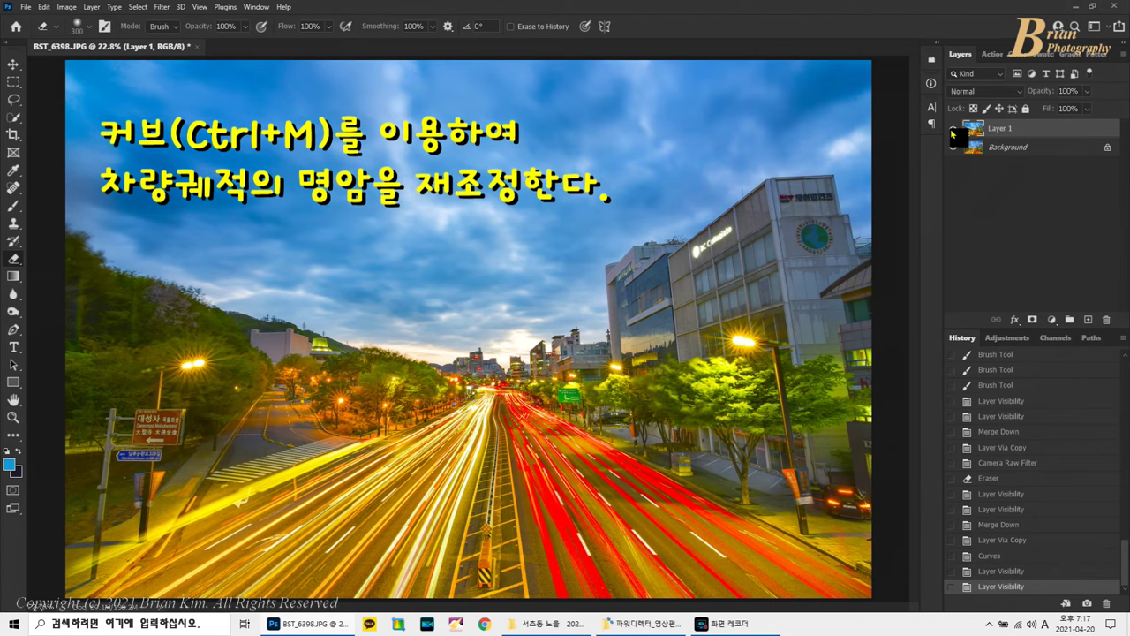
pyautogui.click(952, 130)
pyautogui.click(953, 133)
pyautogui.click(953, 130)
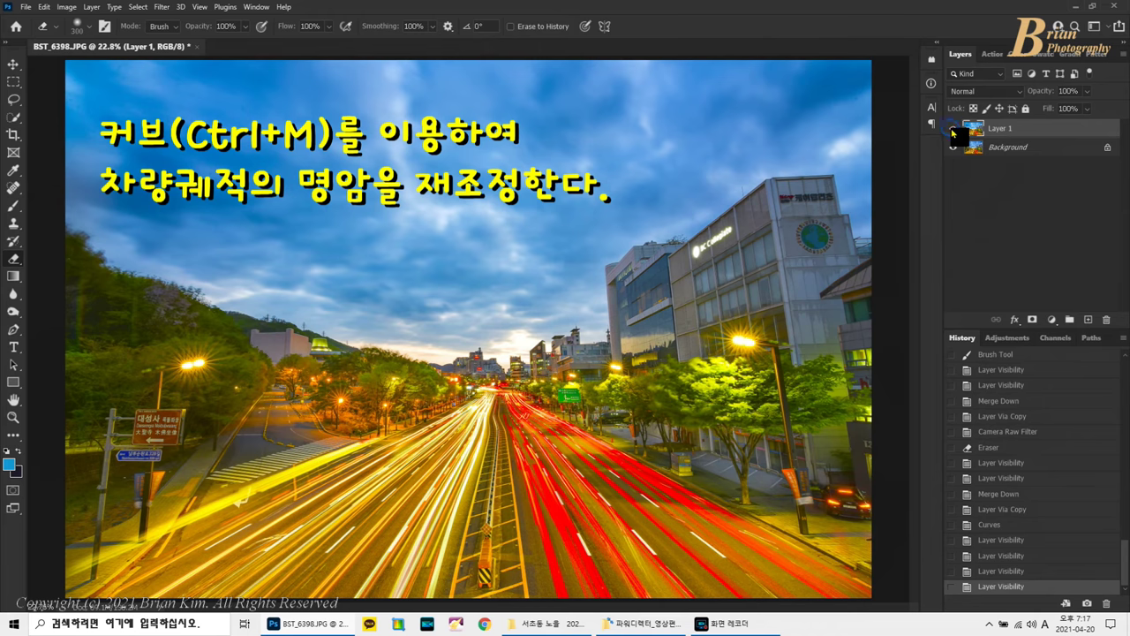
# Step: Show the Curves-adjusted layer again and give it an inverted, fully black layer mask
pyautogui.click(953, 132)
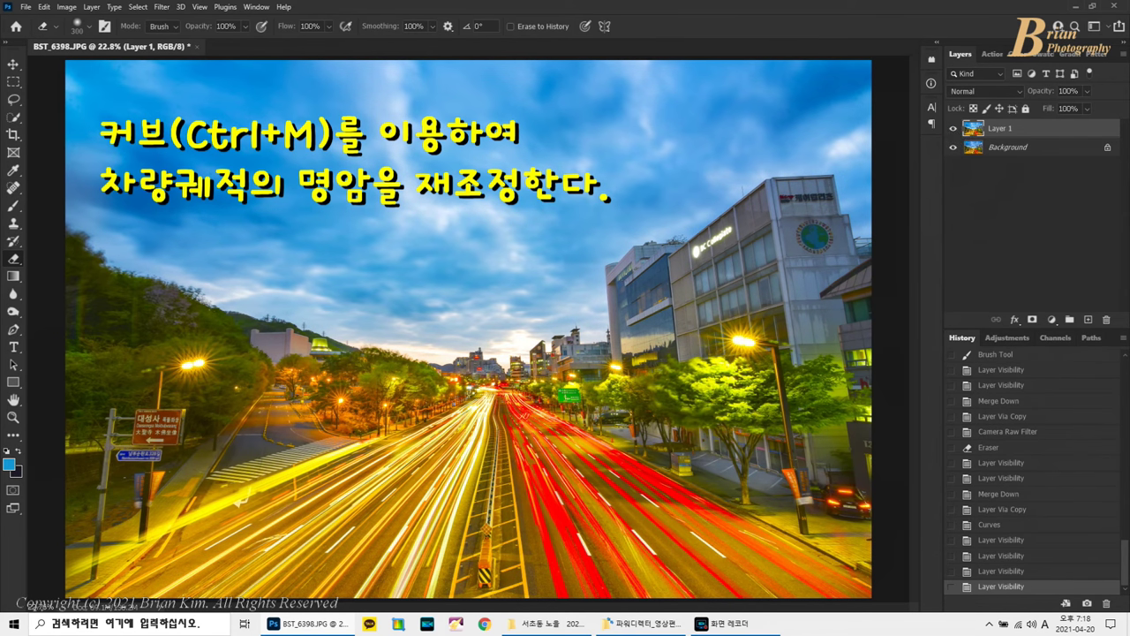
pyautogui.click(1033, 320)
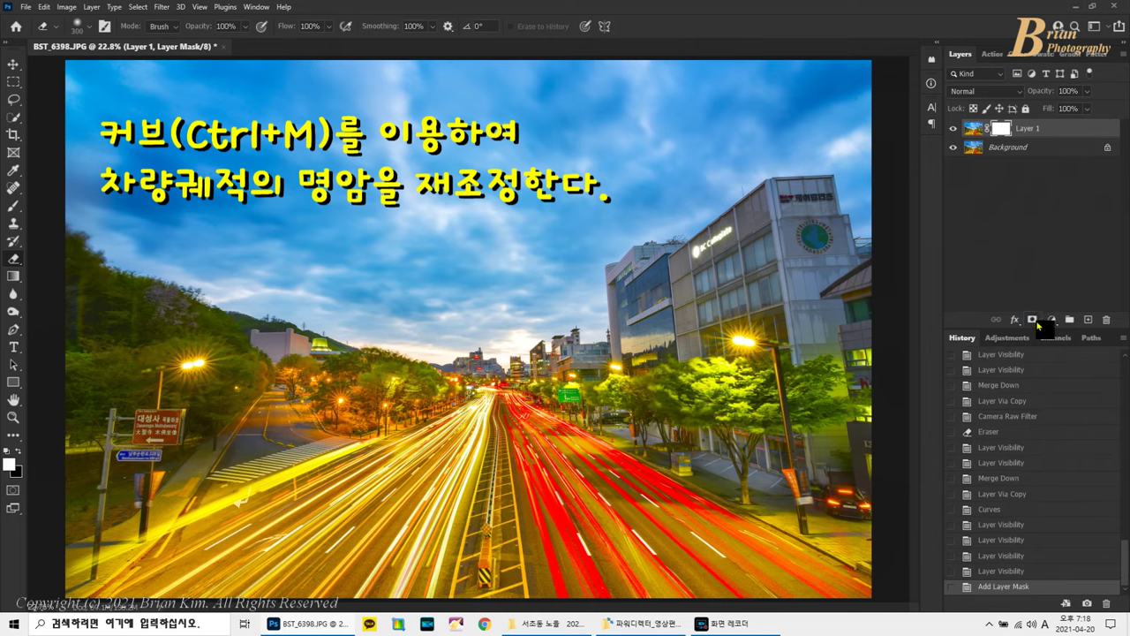
pyautogui.hotkey('ctrl', 'i')
# Step: Paint white on the mask over the road and light trails with a large 600 px brush, and merge the layer into the background
pyautogui.click(13, 204)
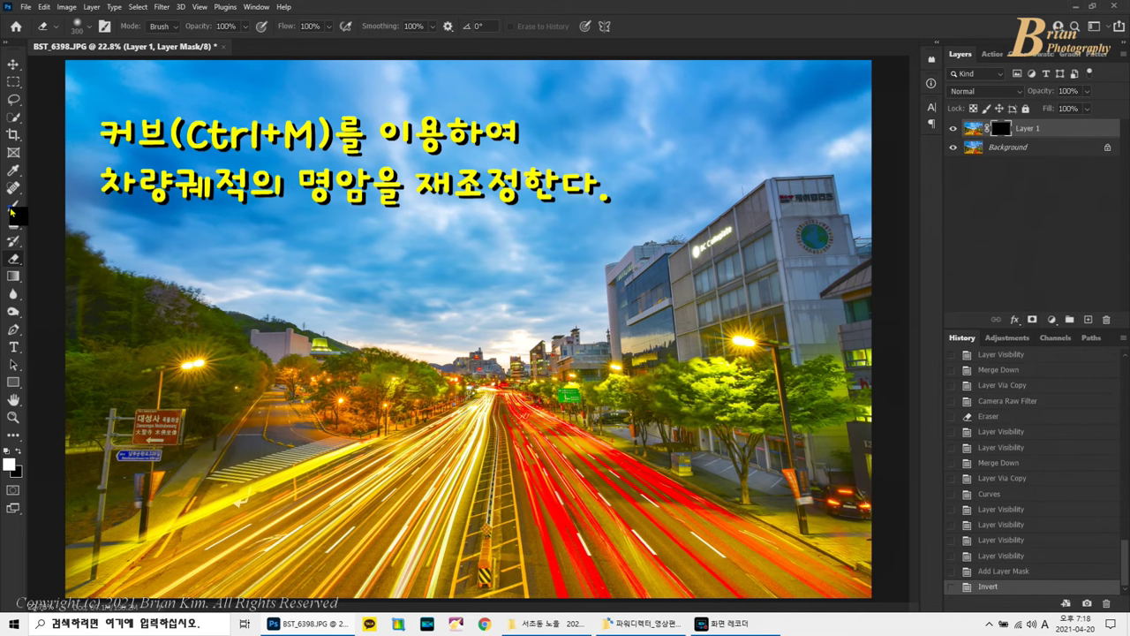
pyautogui.press(']')
pyautogui.press(']')
pyautogui.press(']')
pyautogui.press(']')
pyautogui.press(']')
pyautogui.press(']')
pyautogui.press(']')
pyautogui.press(']')
pyautogui.press(']')
pyautogui.press(']')
pyautogui.press(']')
pyautogui.press(']')
pyautogui.press(']')
pyautogui.press(']')
pyautogui.press(']')
pyautogui.press(']')
pyautogui.press(']')
pyautogui.press(']')
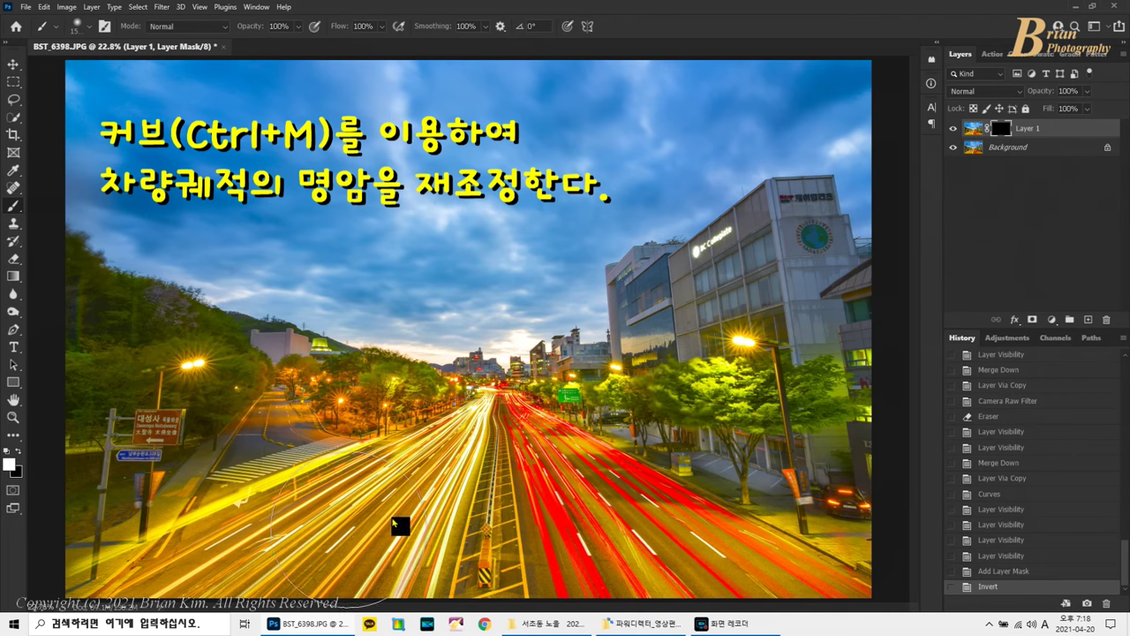
pyautogui.moveTo(759, 553)
pyautogui.mouseDown()
pyautogui.moveTo(277, 560)
pyautogui.moveTo(628, 502)
pyautogui.moveTo(602, 527)
pyautogui.mouseUp()
pyautogui.press('[')
pyautogui.press('[')
pyautogui.press('[')
pyautogui.press('[')
pyautogui.press('[')
pyautogui.press('[')
pyautogui.press('[')
pyautogui.press('[')
pyautogui.press('[')
pyautogui.moveTo(500, 409)
pyautogui.mouseDown()
pyautogui.moveTo(485, 592)
pyautogui.moveTo(463, 456)
pyautogui.moveTo(366, 525)
pyautogui.mouseUp()
pyautogui.moveTo(448, 430)
pyautogui.mouseDown()
pyautogui.moveTo(358, 495)
pyautogui.moveTo(409, 442)
pyautogui.moveTo(490, 484)
pyautogui.mouseUp()
pyautogui.moveTo(494, 417); pyautogui.dragTo(663, 493)
pyautogui.moveTo(566, 412)
pyautogui.mouseDown()
pyautogui.moveTo(864, 601)
pyautogui.moveTo(451, 509)
pyautogui.mouseUp()
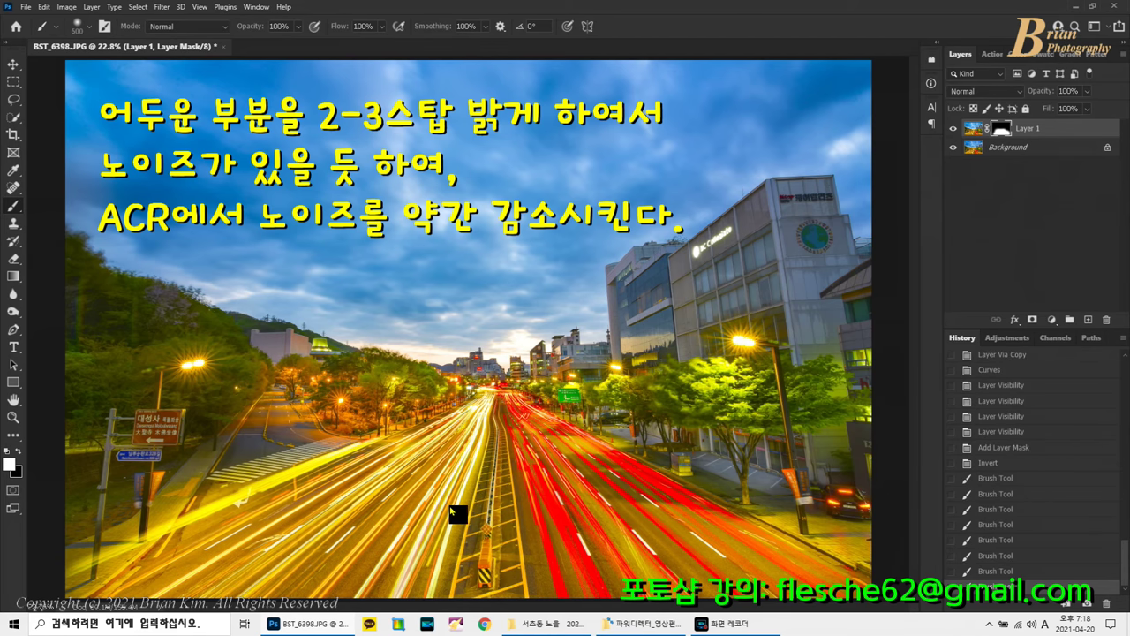
pyautogui.hotkey('ctrl', 'e')
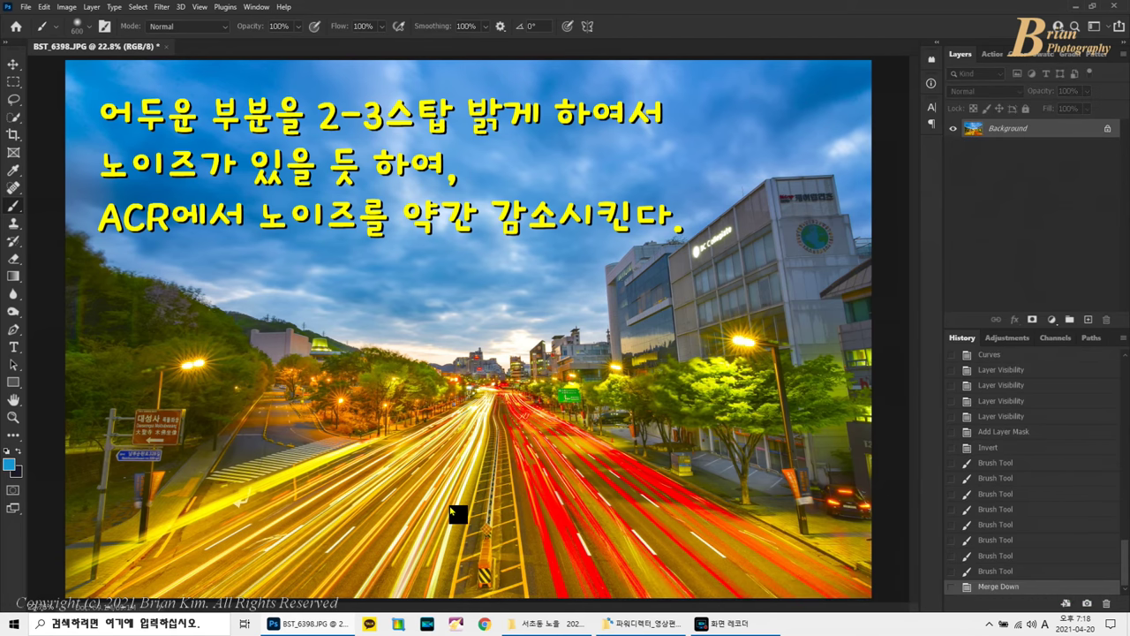
# Step: Duplicate the background and, in the Camera Raw filter's Detail settings, set noise reduction to 16 with contrast 100
pyautogui.hotkey('ctrl', 'j')
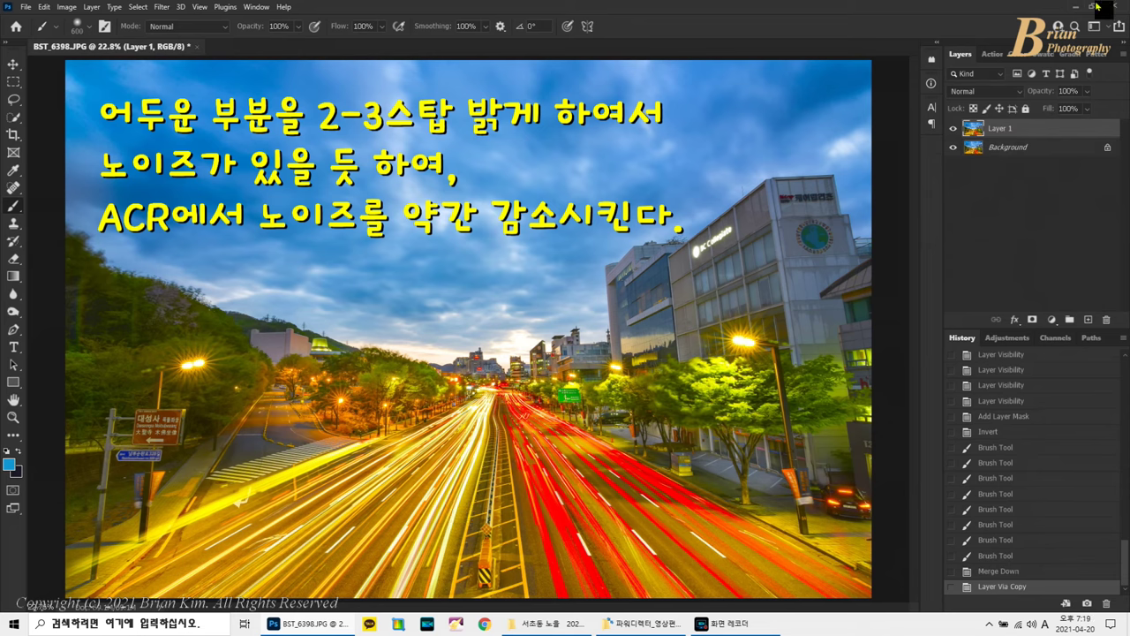
pyautogui.click(161, 7)
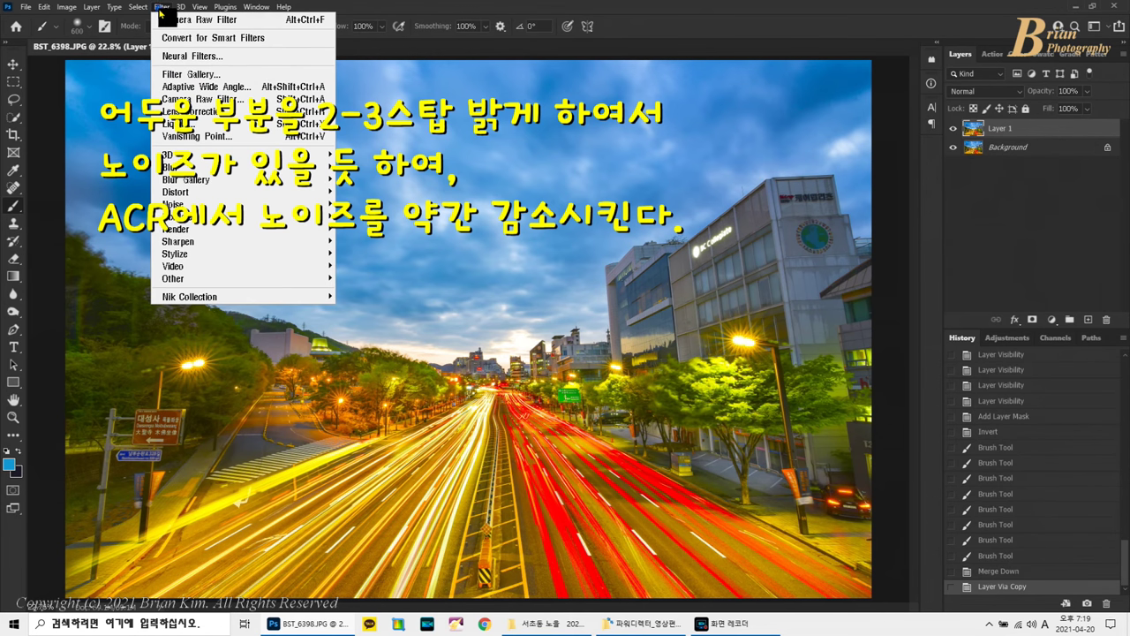
pyautogui.click(199, 104)
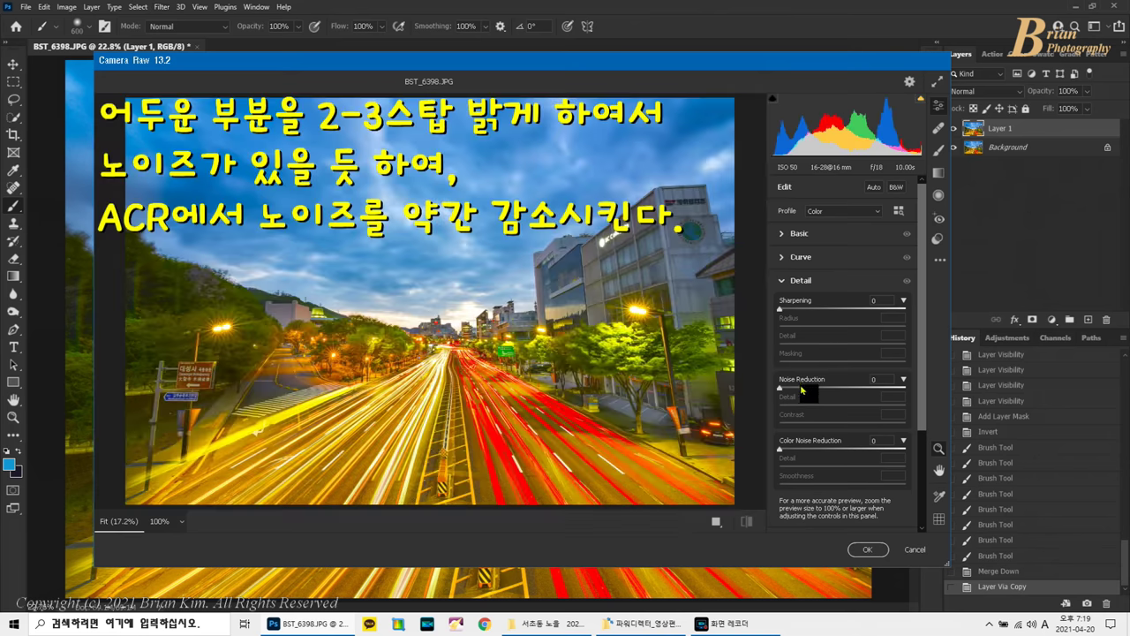
pyautogui.click(800, 387)
pyautogui.moveTo(813, 424); pyautogui.dragTo(936, 433)
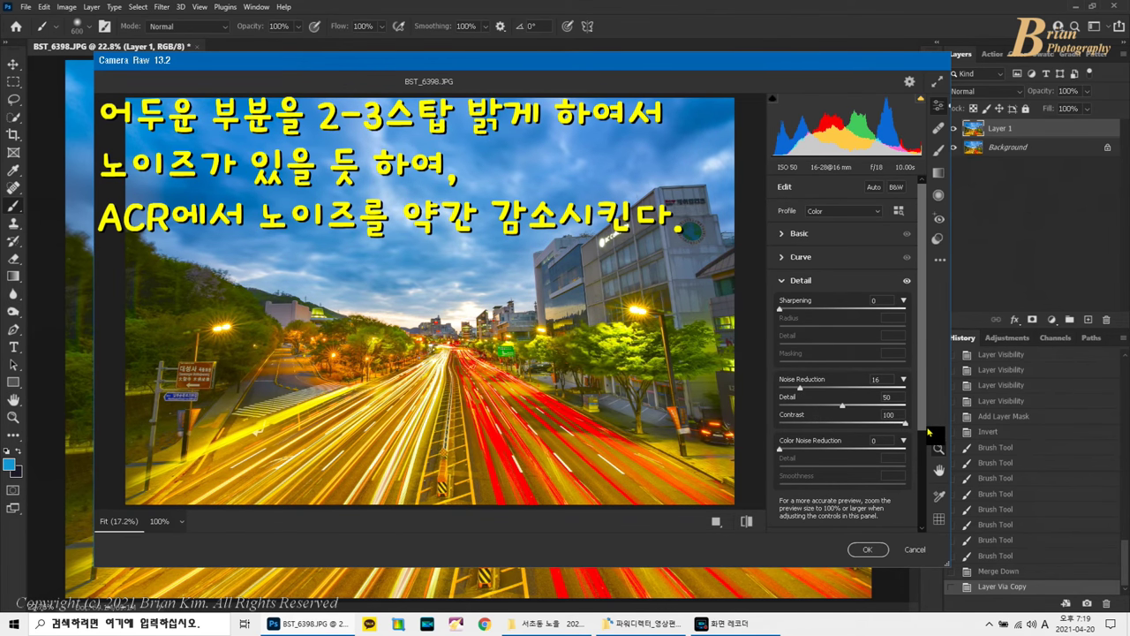
# Step: Set color noise reduction to 23 with smoothness 100 and noise reduction to 32, apply the filter, and merge the layer down
pyautogui.click(809, 449)
pyautogui.click(857, 484)
pyautogui.moveTo(857, 485); pyautogui.dragTo(942, 495)
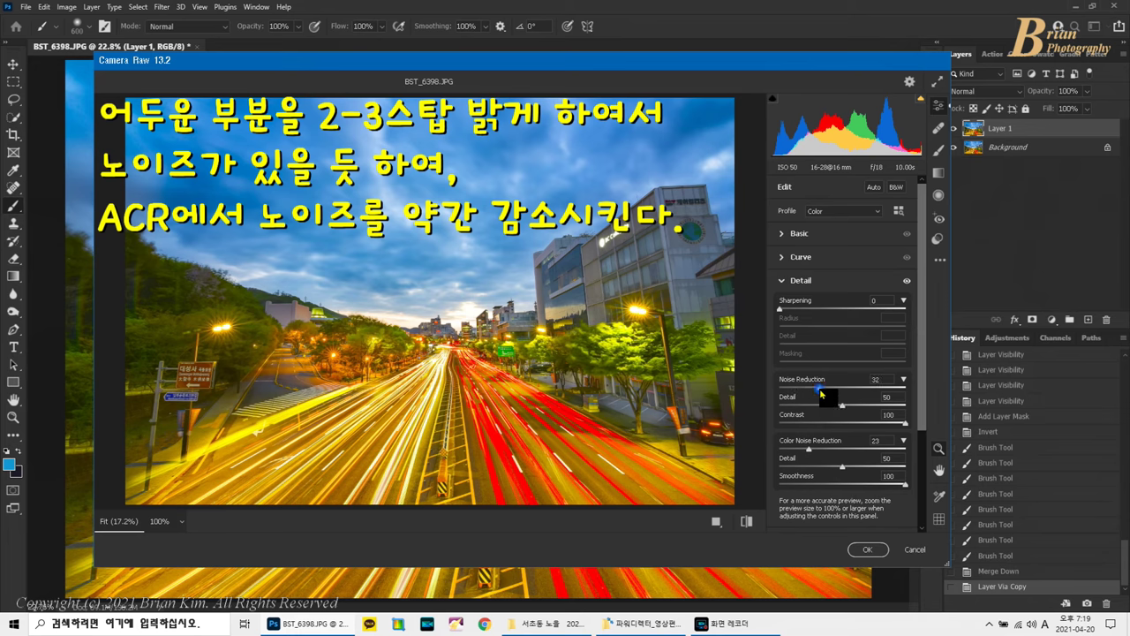
pyautogui.click(867, 549)
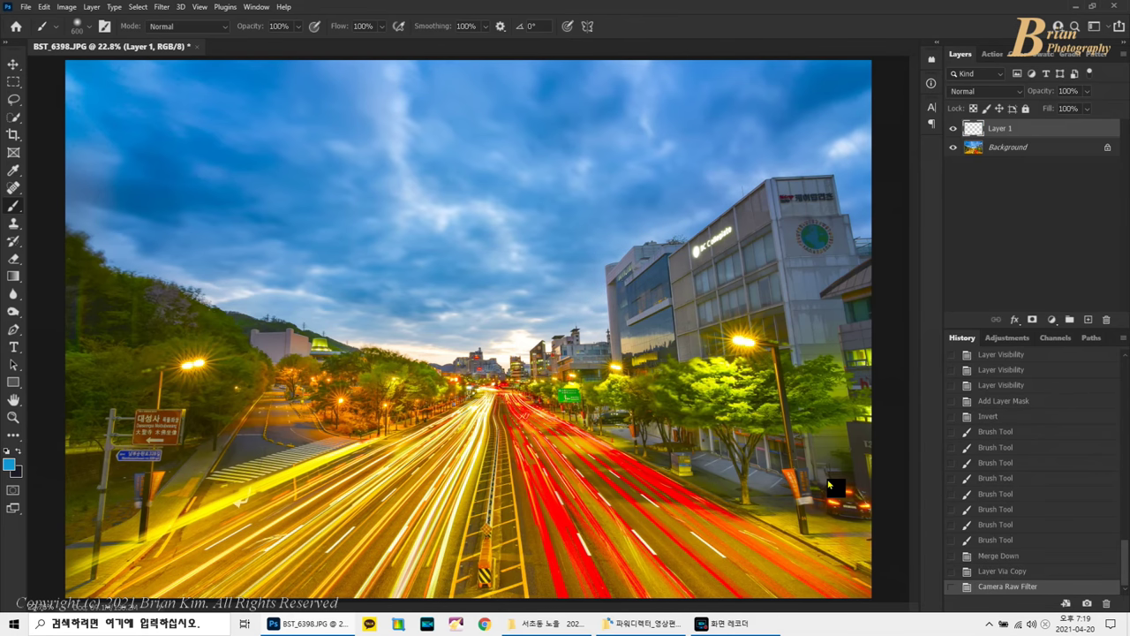
pyautogui.hotkey('ctrl', 'e')
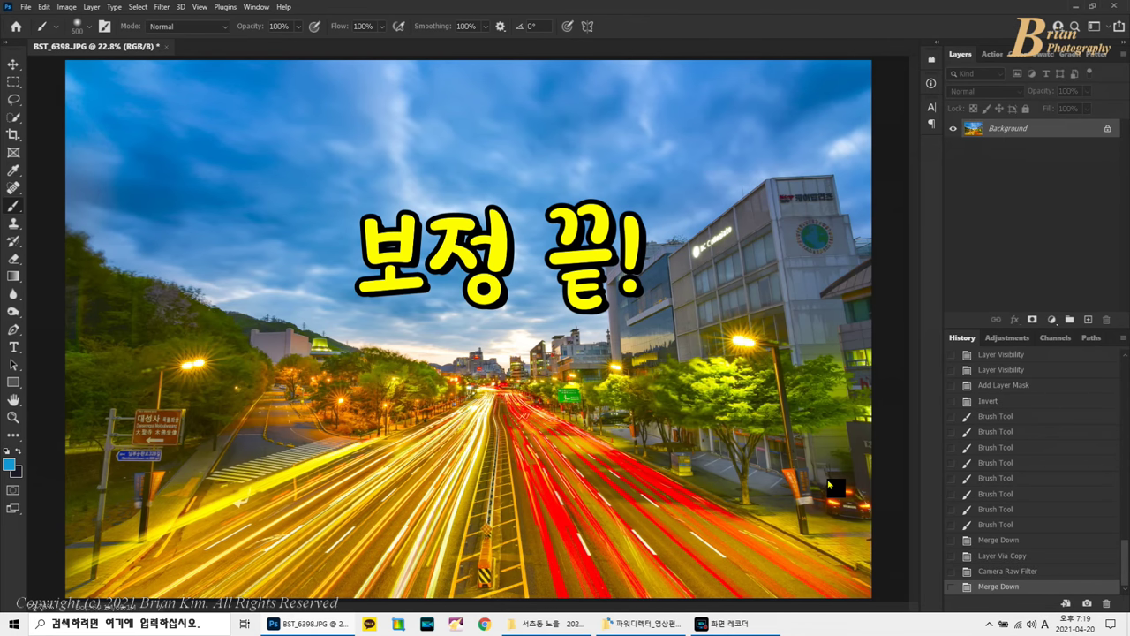
# Step: Compare the finished image with its earlier history states
pyautogui.click(1019, 363)
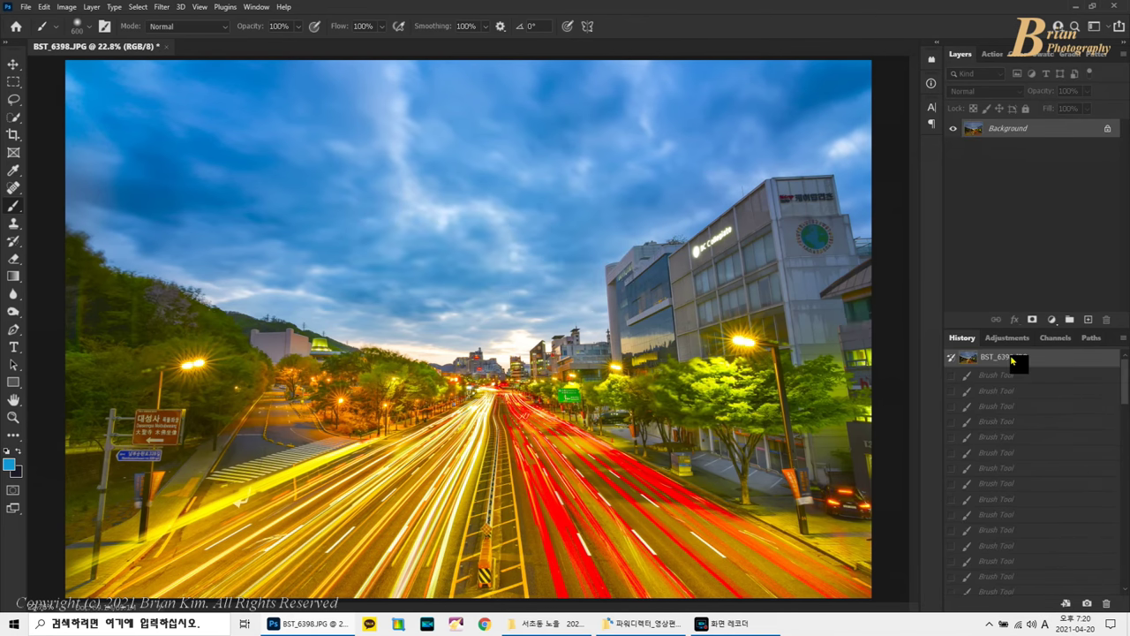
pyautogui.scroll(-10, 1019, 476)
pyautogui.click(1015, 592)
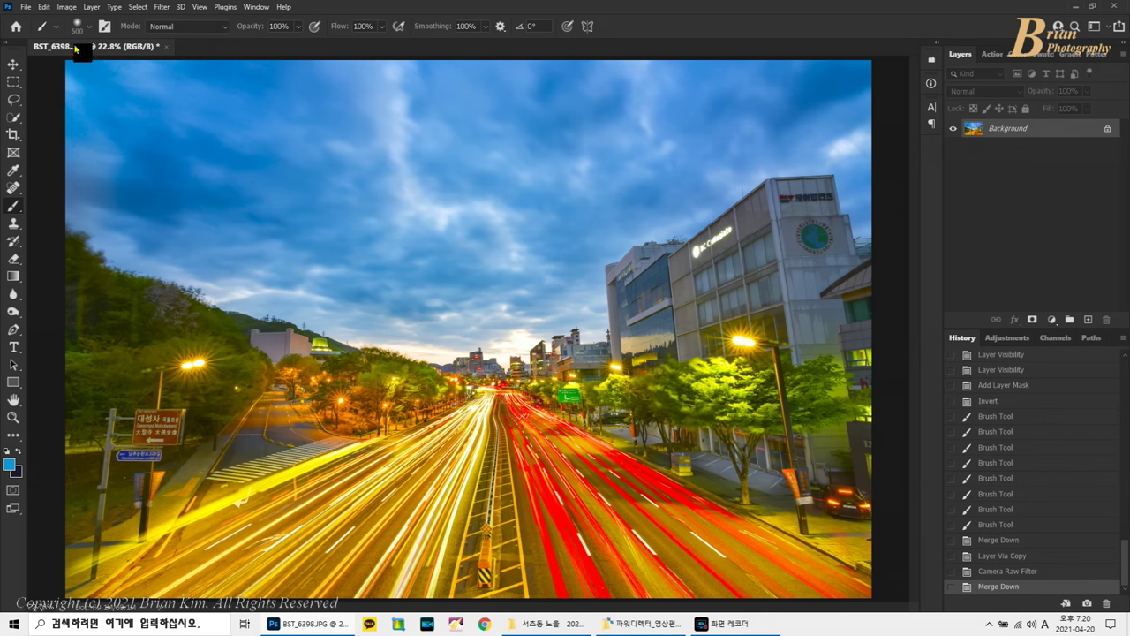
pyautogui.scroll(10, 1033, 468)
pyautogui.click(1054, 370)
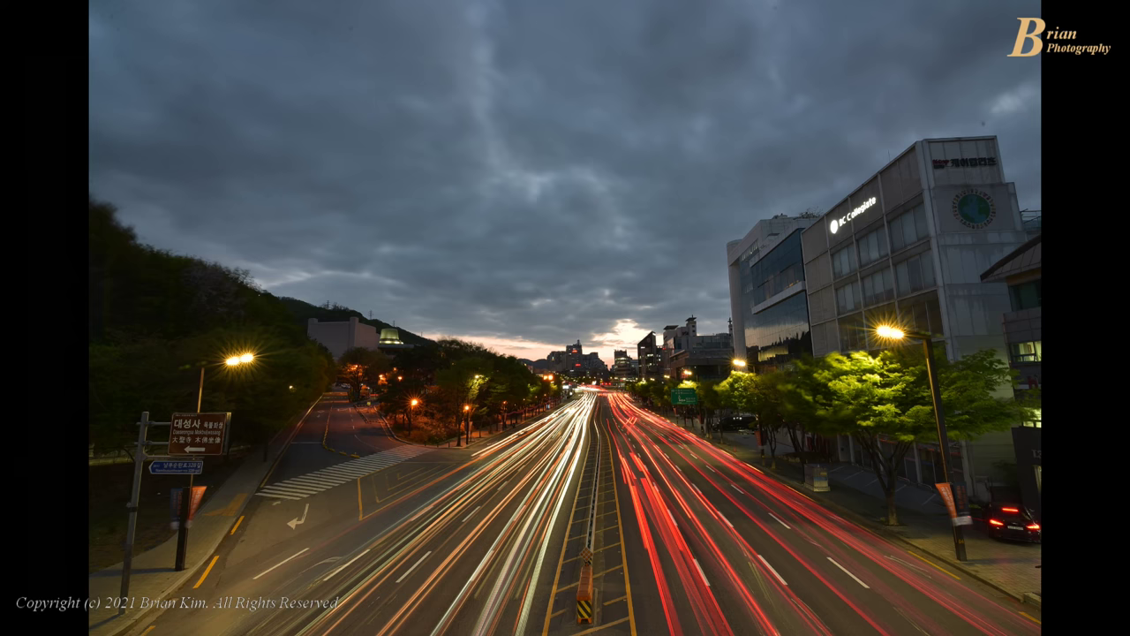